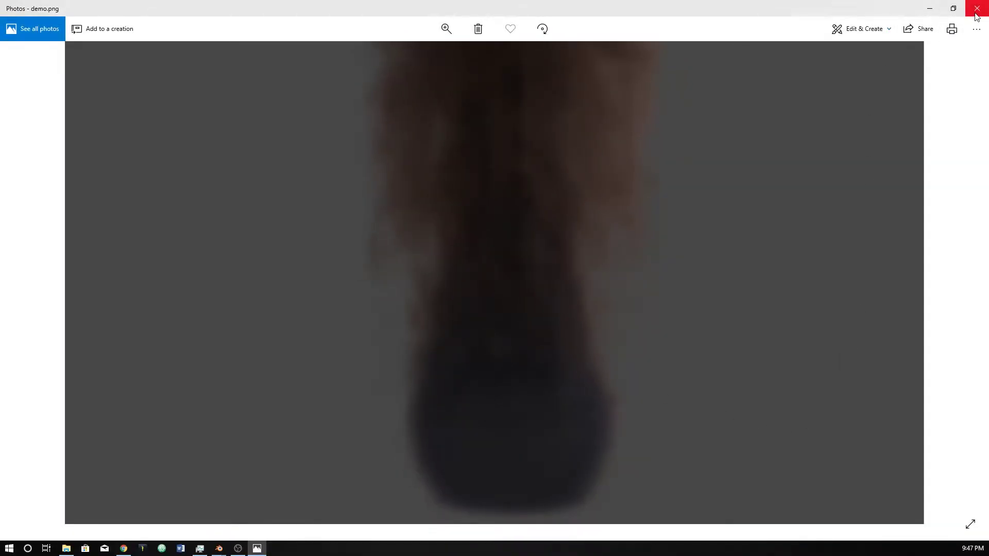
- Close the photo viewer, delete the default cube and add a UV sphere at the origin
left_click(968, 6)
left_click(871, 103)
left_click(446, 291)
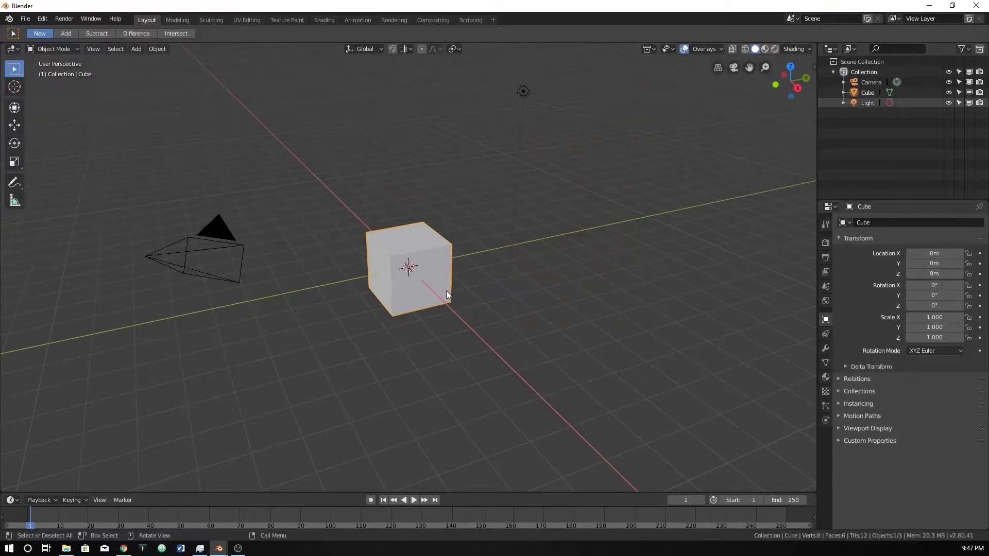
key("x")
left_click(446, 290)
key("shift+a")
mouse_move(446, 290)
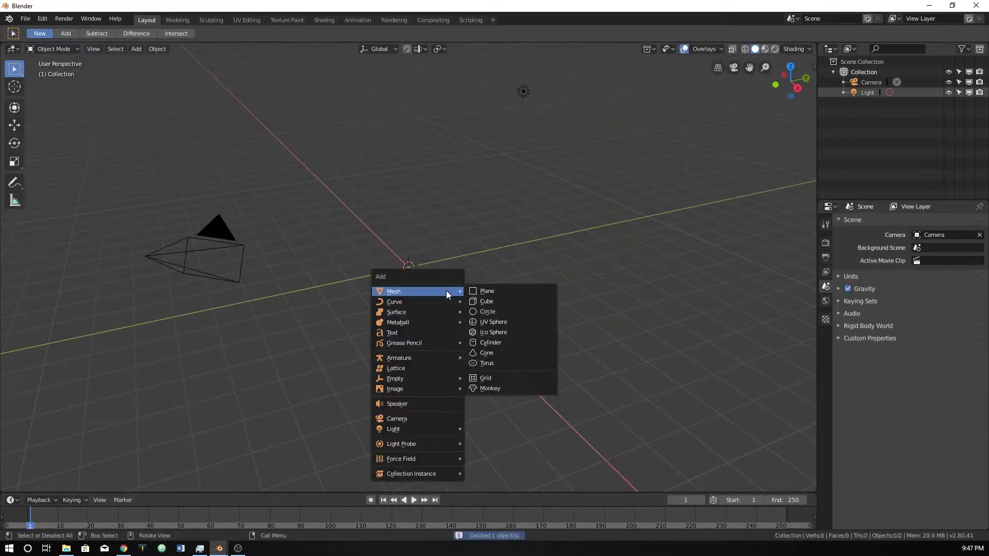
left_click(477, 322)
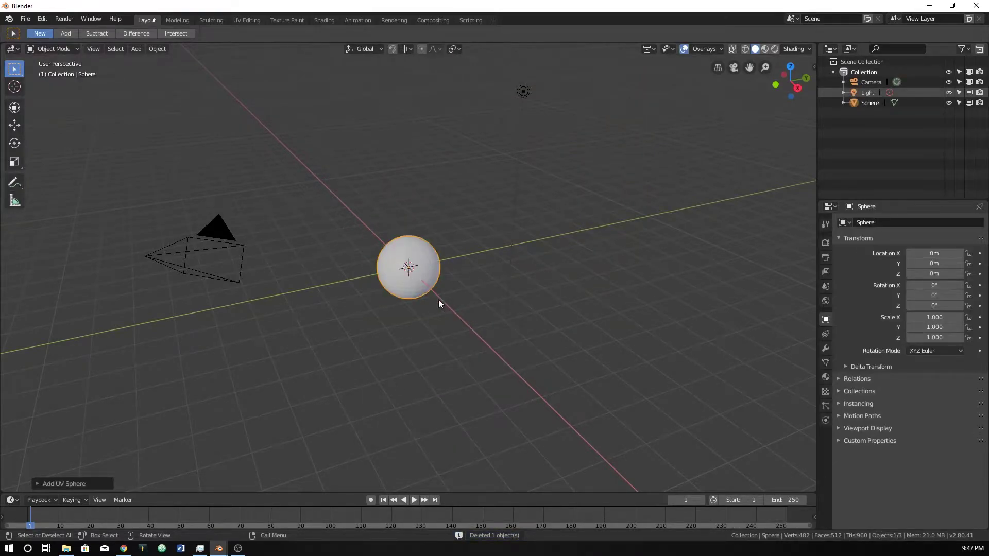
- Add a Quick Smoke simulation around the UV sphere
left_click(155, 49)
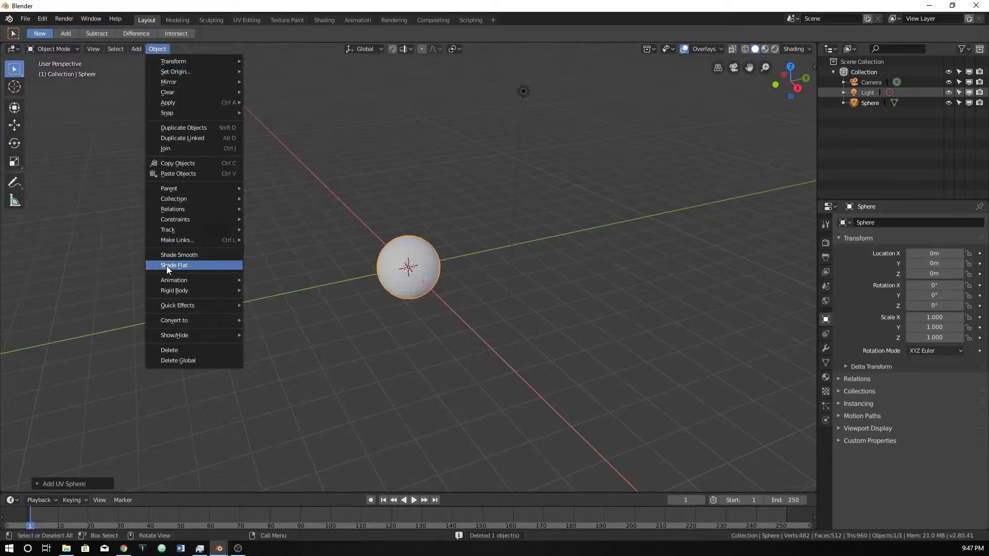
mouse_move(169, 305)
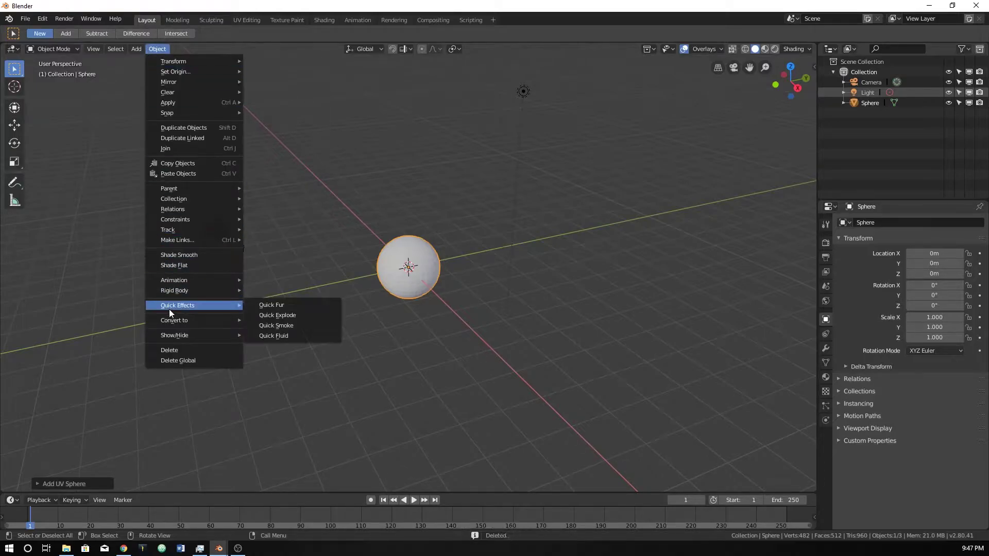
left_click(276, 324)
middle_click_drag(345, 297, 435, 249)
- Raise the Smoke Domain to Z 2.8878 m, stretch it to Z scale 3.971, and view from the front
key("g")
key("z")
left_click(404, 269)
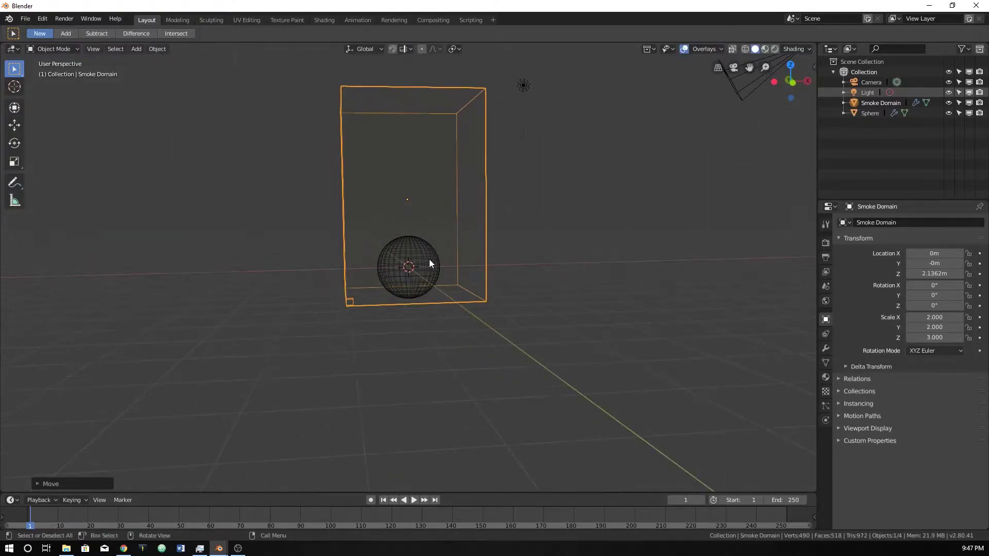
key("s")
key("z")
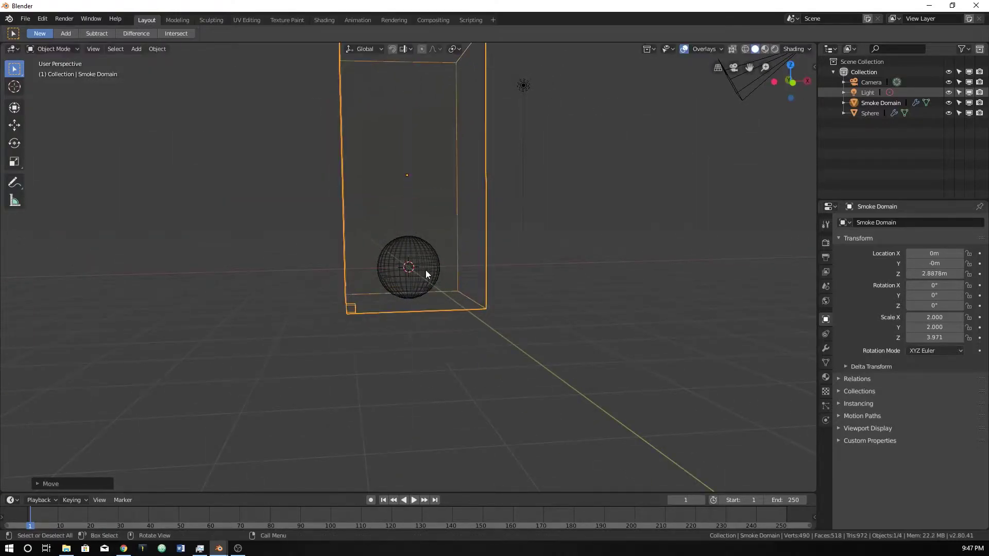
left_click(425, 269)
middle_click_drag(426, 269, 402, 359)
key("KP_1")
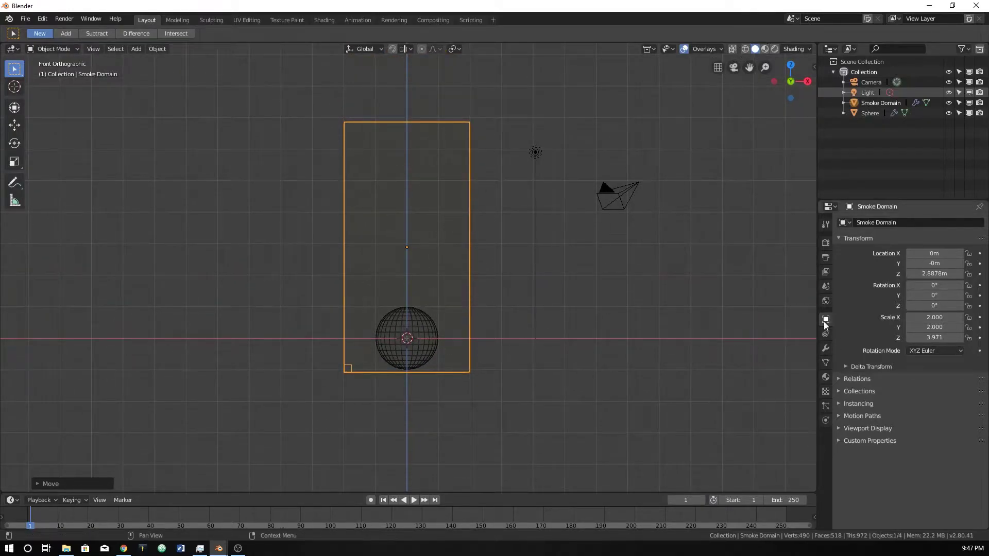
- Switch the render engine to Cycles and preview the domain and sphere in Rendered shading
left_click(825, 420)
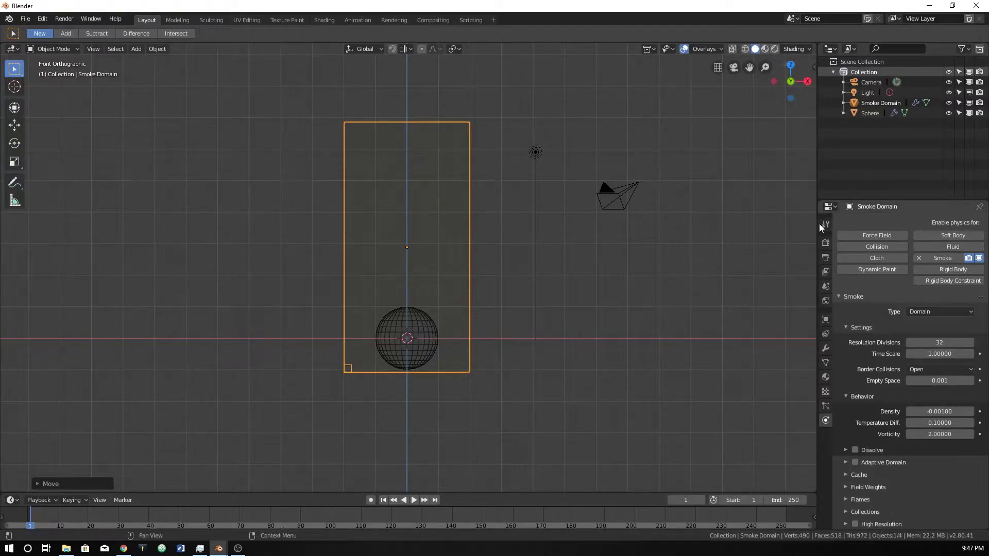
left_click(825, 243)
left_click(932, 222)
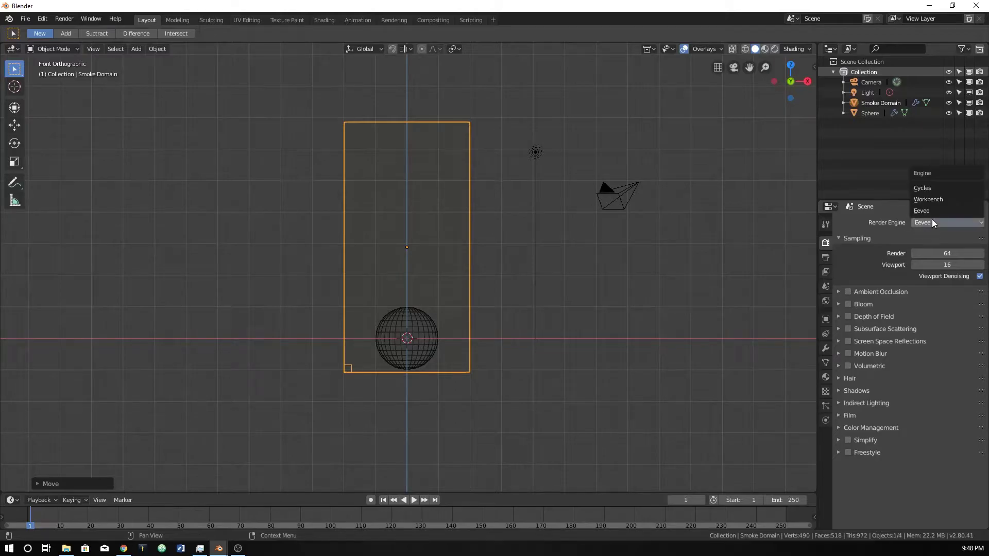
left_click(931, 186)
left_click(776, 49)
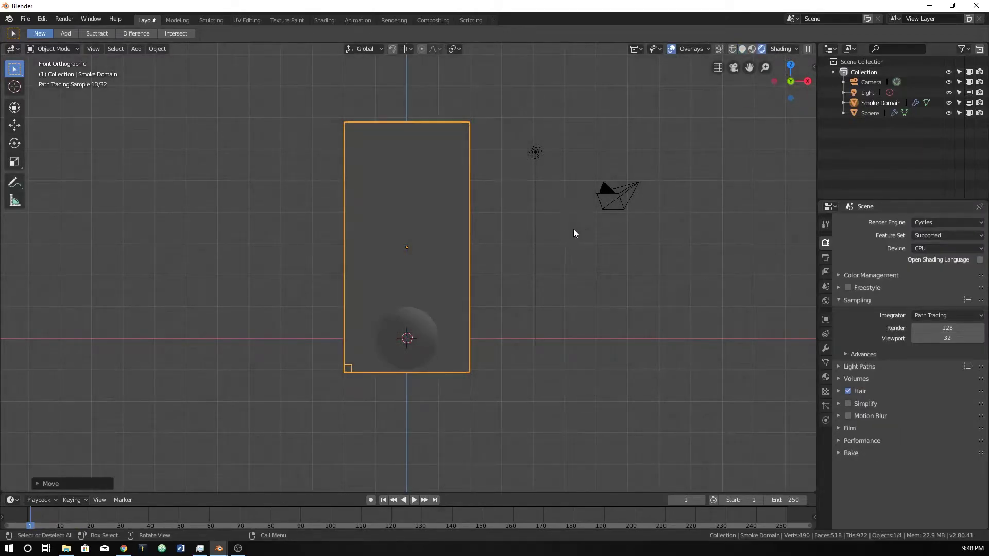
middle_click_drag(573, 228, 629, 154)
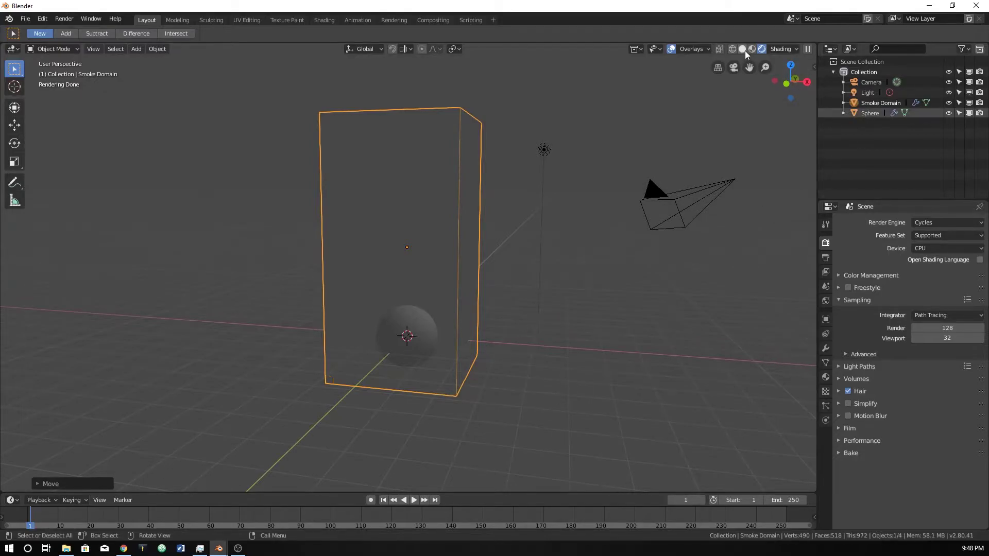
- In wireframe view, set the sphere's smoke Flow Type to Fire + Smoke
left_click(732, 49)
left_click(825, 419)
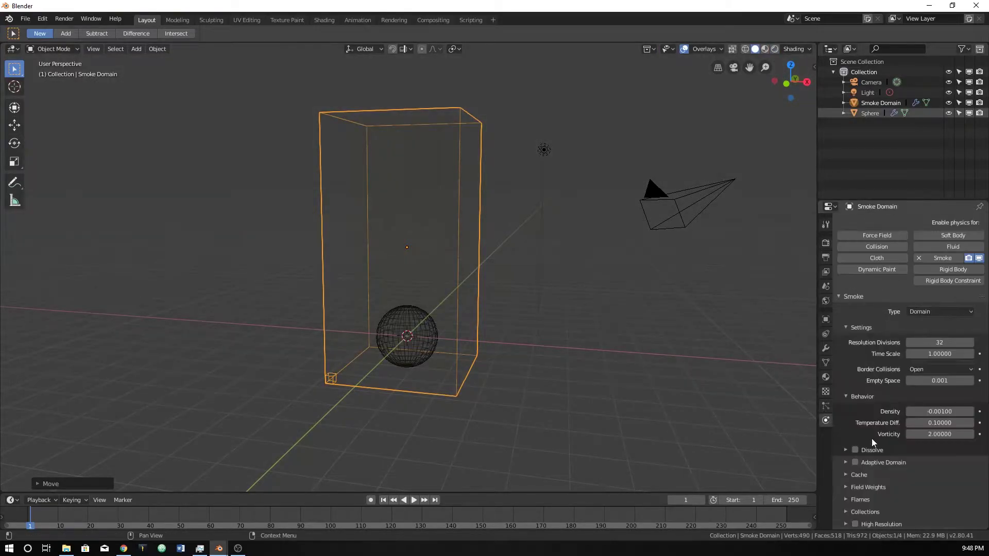
left_click(422, 326)
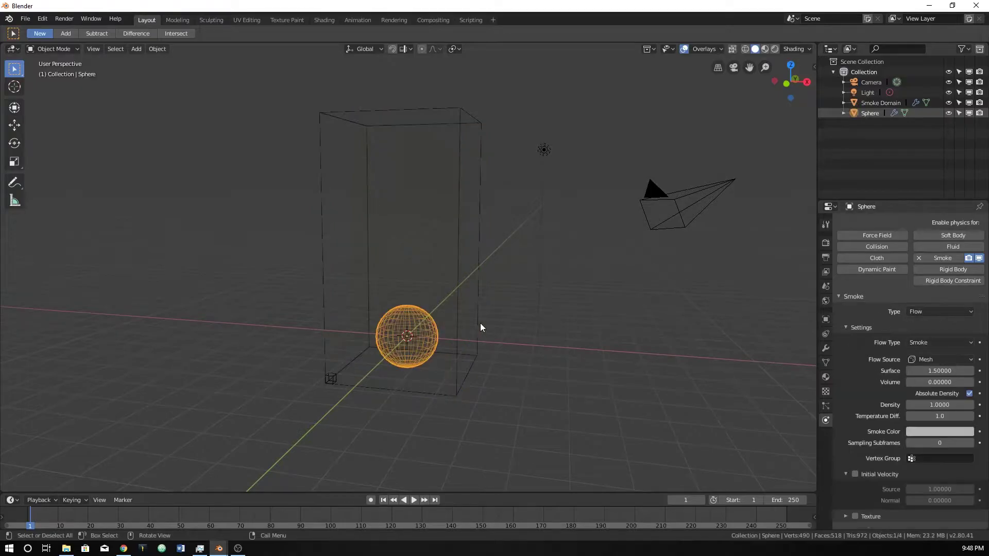
left_click(920, 343)
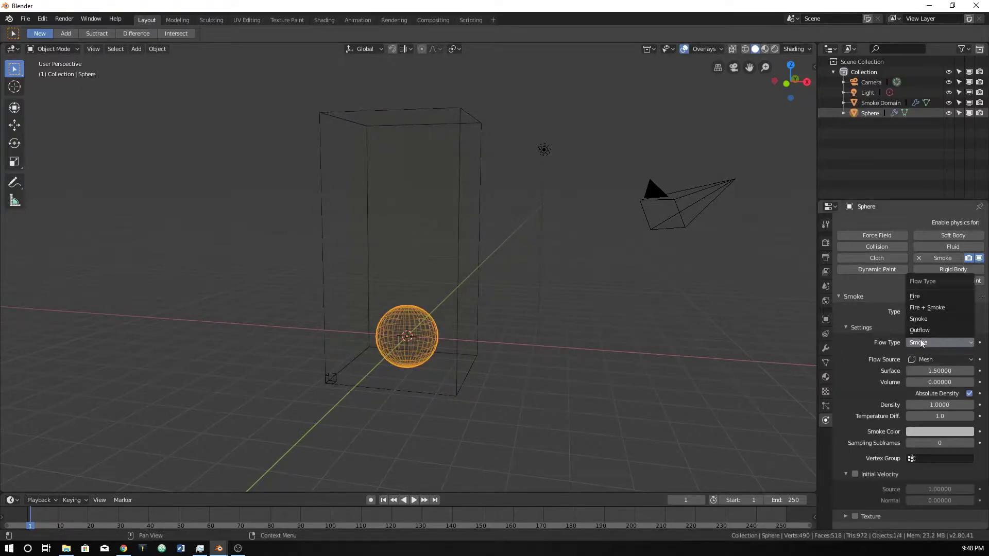
left_click(925, 306)
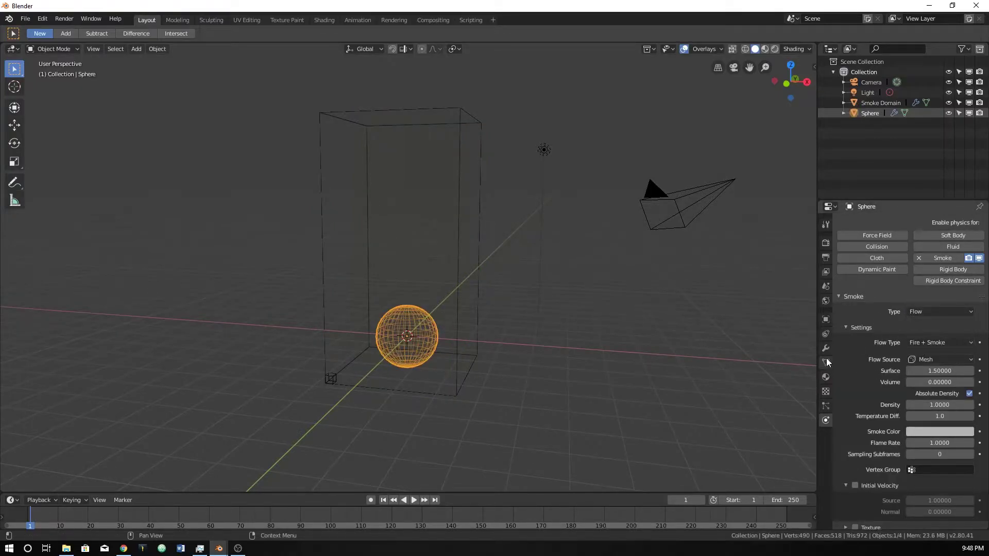
left_click(929, 342)
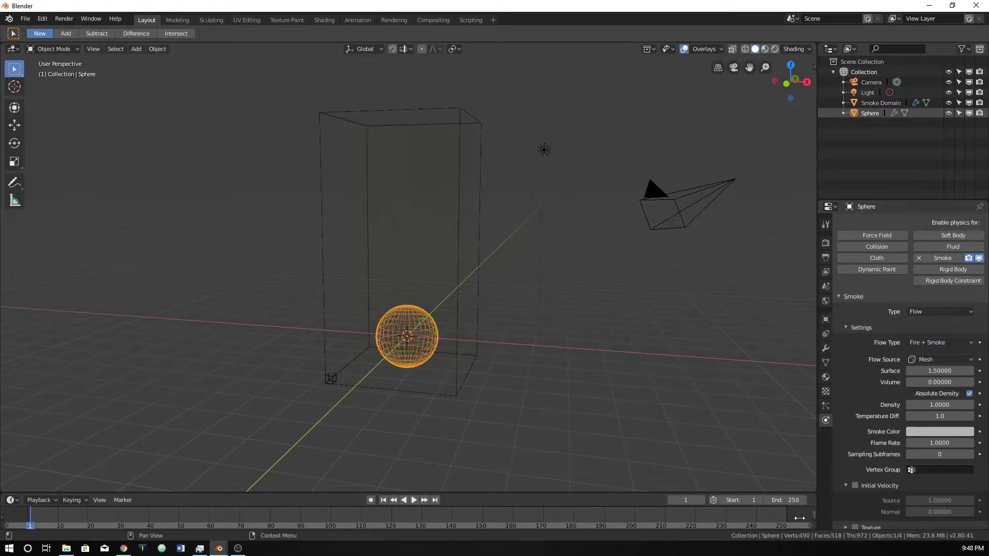
middle_click_drag(360, 366, 381, 361)
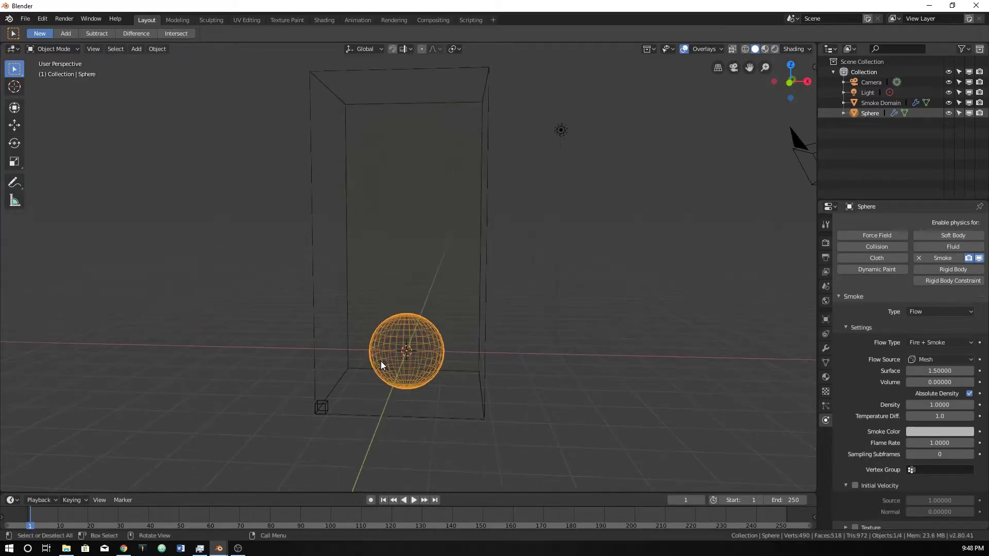
- Select the Smoke Domain and expand its Cache settings
left_click(482, 336)
scroll(860, 487, "down", 1)
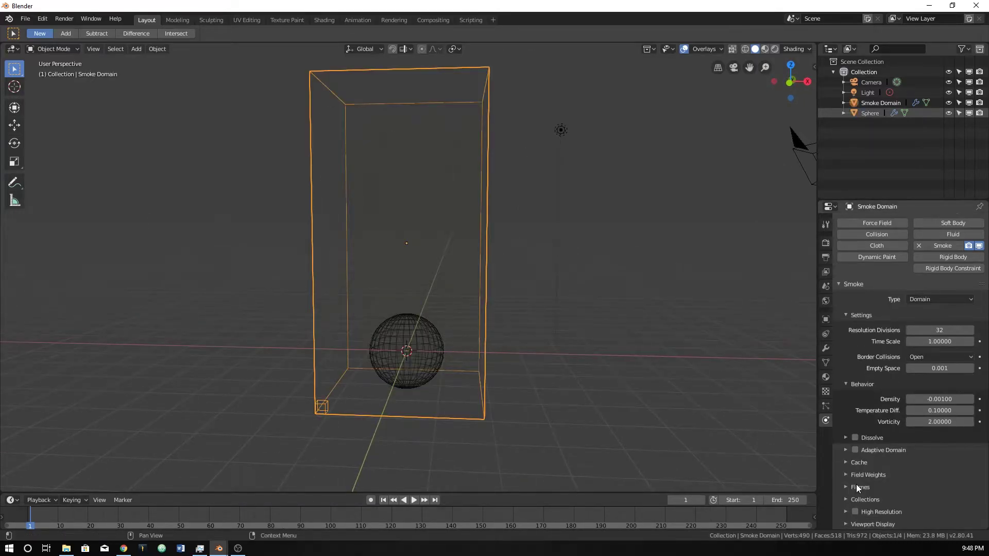
left_click(847, 465)
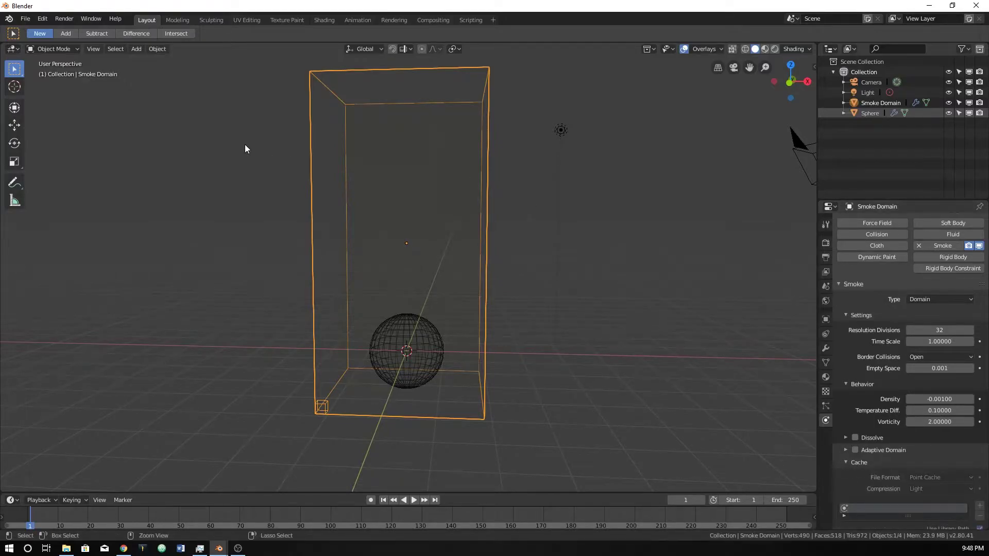
- Save the project as multicoloredsmoke.blend
key("ctrl+s")
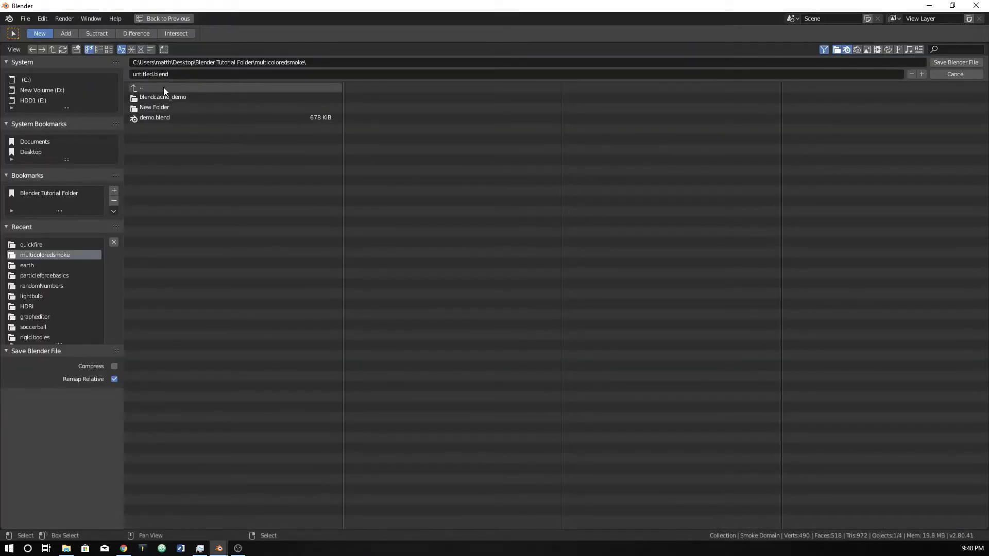
left_click(180, 73)
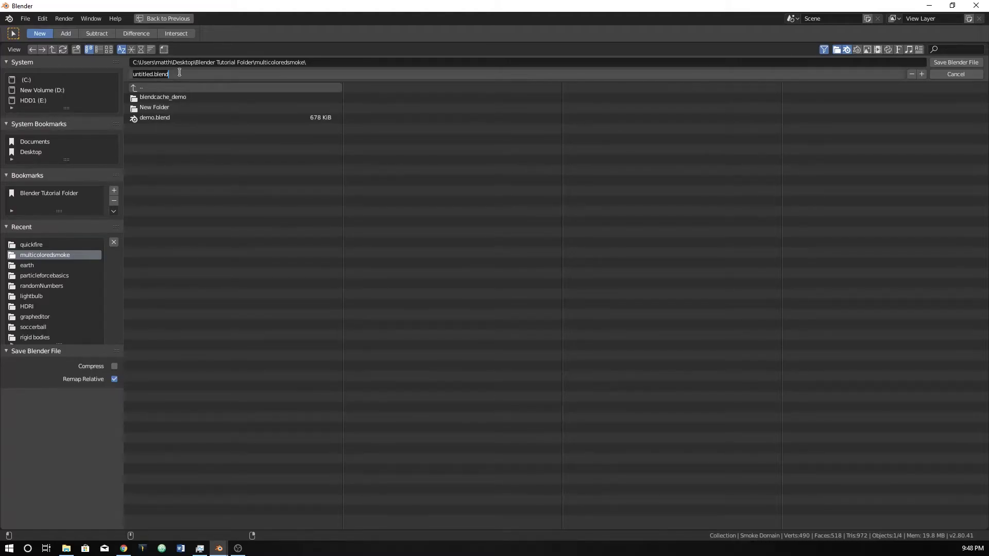
type("multicoloredsmoke")
key("Return")
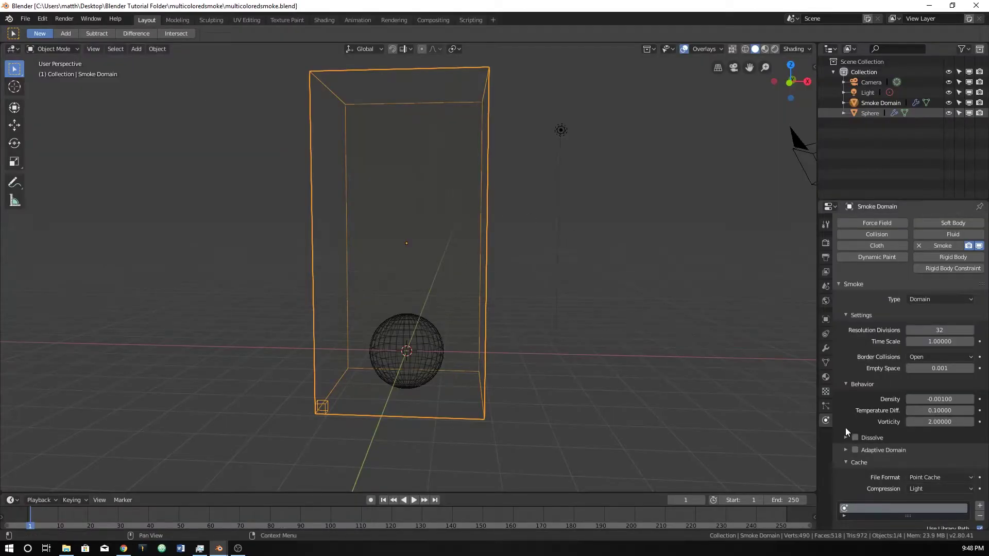
- Set the smoke cache end frame to 70
scroll(875, 432, "down", 7)
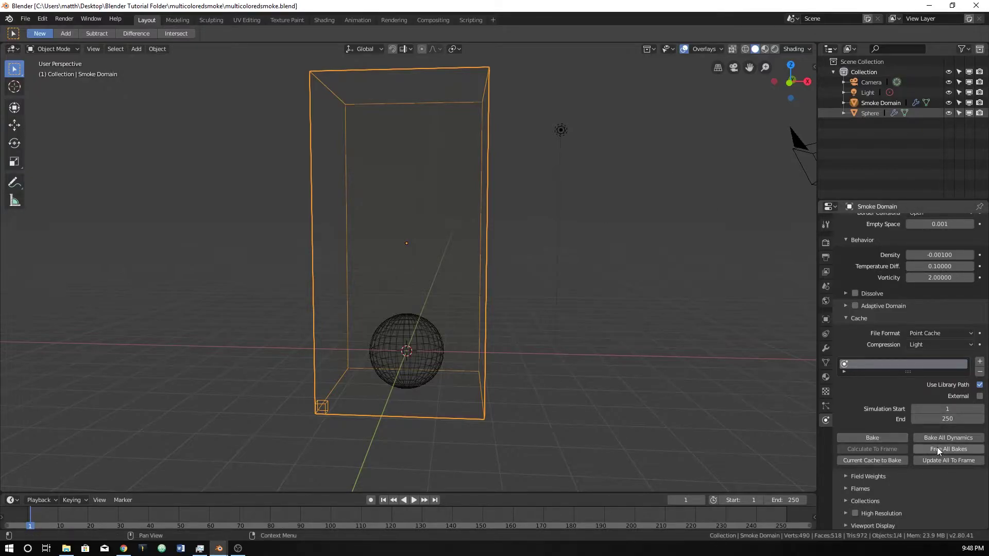
left_click(940, 418)
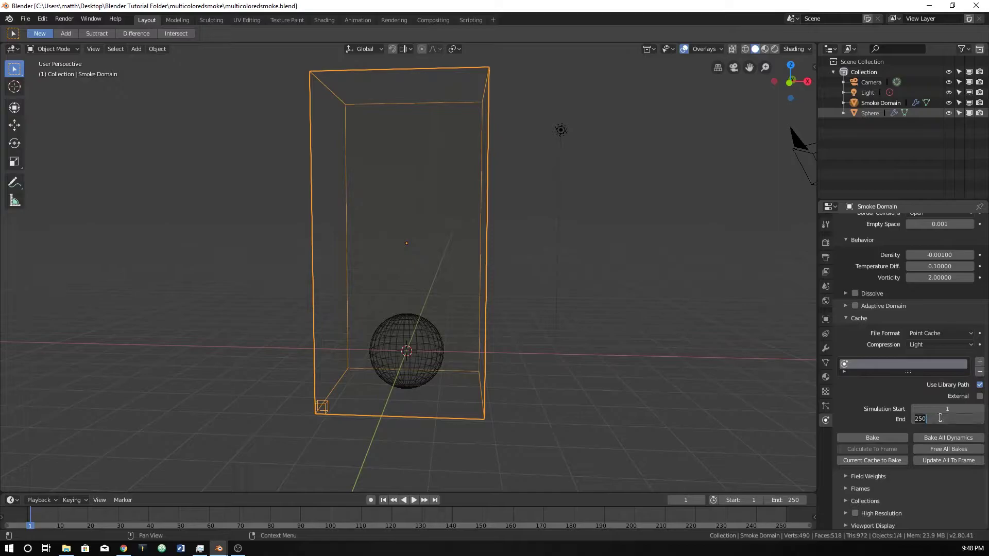
key("Return")
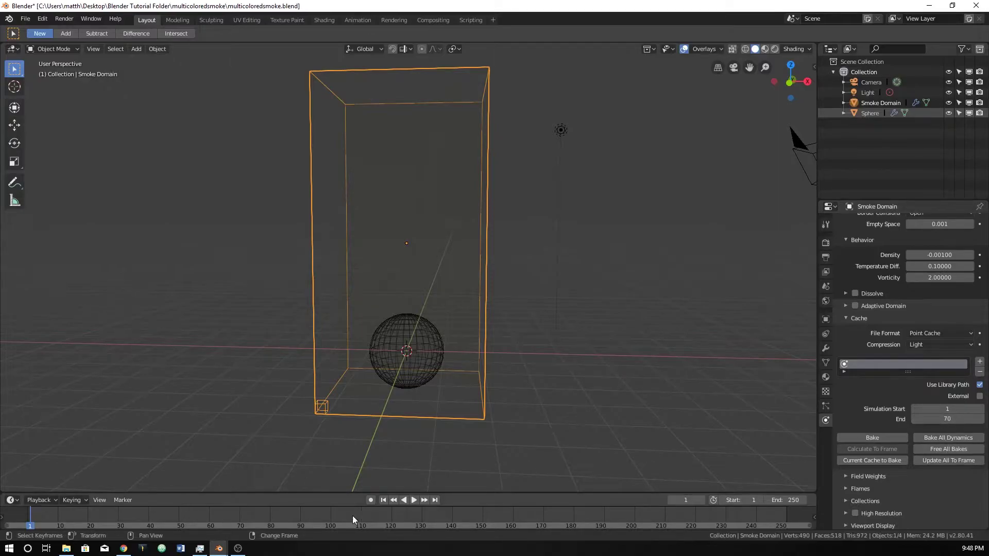
- Set the scene end frame to 70 and bake the simulation over frames 1–70
left_click(782, 500)
type("70")
key("Return")
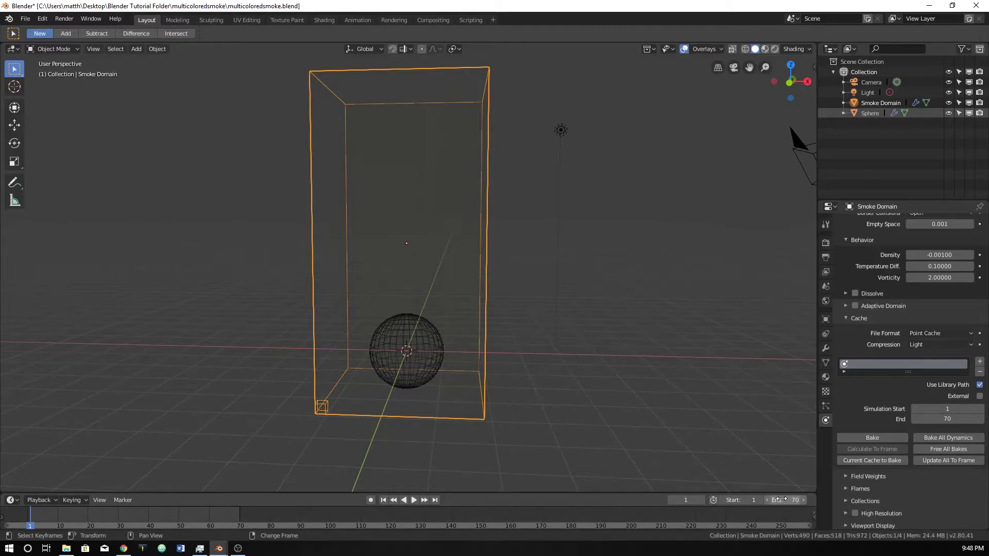
left_click(959, 438)
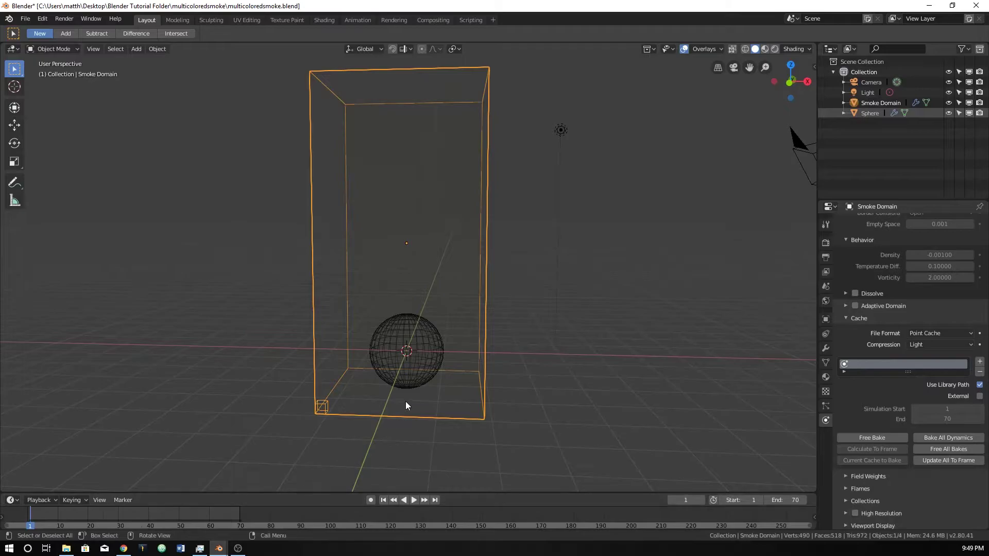
- Play back the baked simulation, stop at frame 40 and render that frame
key("space")
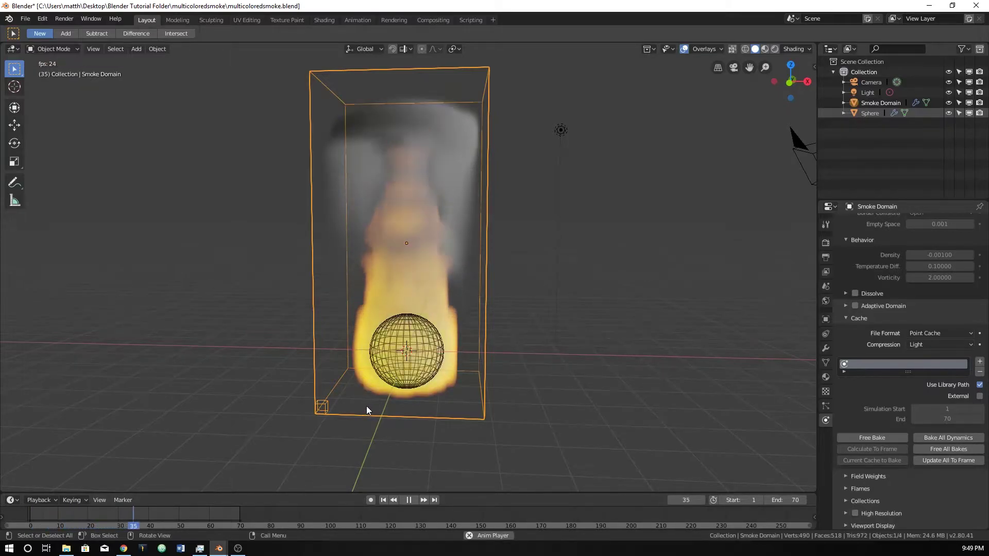
key("space")
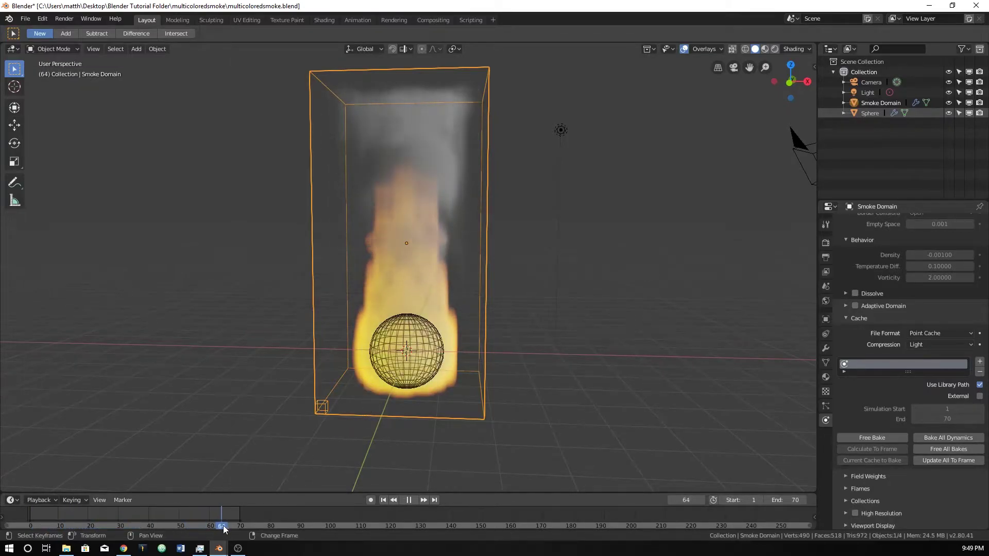
left_click_drag(187, 527, 149, 528)
key("space")
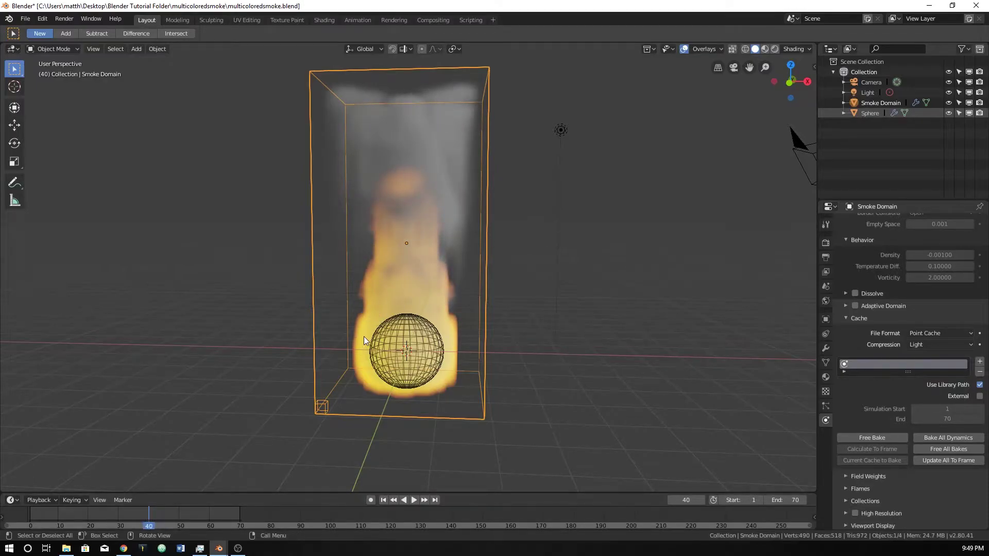
key("F12")
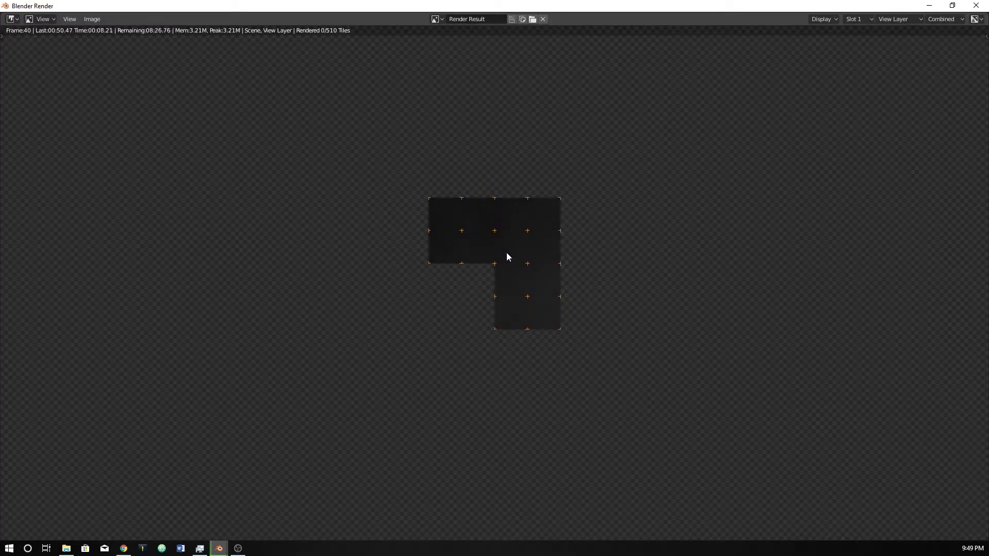
- Close the render window and show the frame-40 smoke in Rendered viewport shading
scroll(508, 288, "down", 2)
scroll(508, 289, "up", 1)
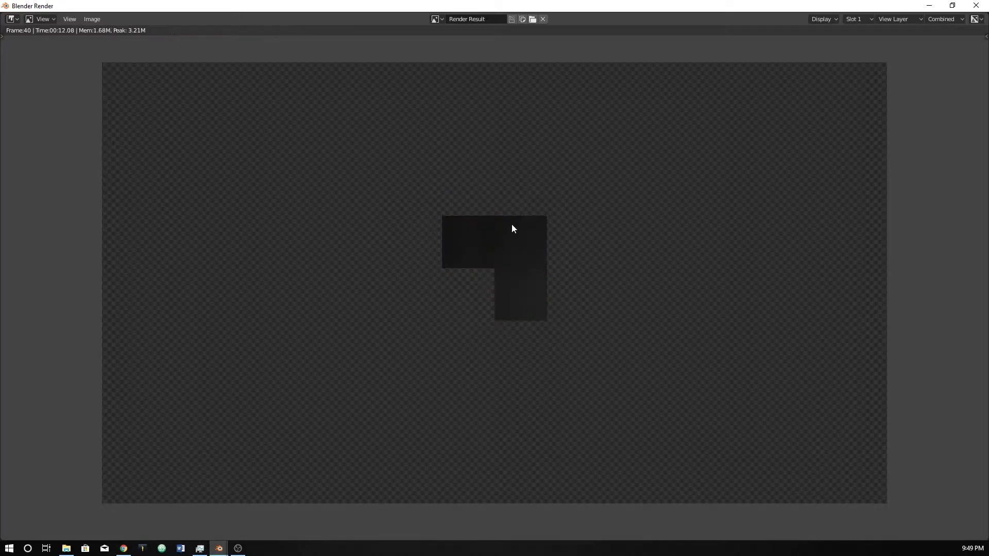
key("Escape")
left_click(775, 49)
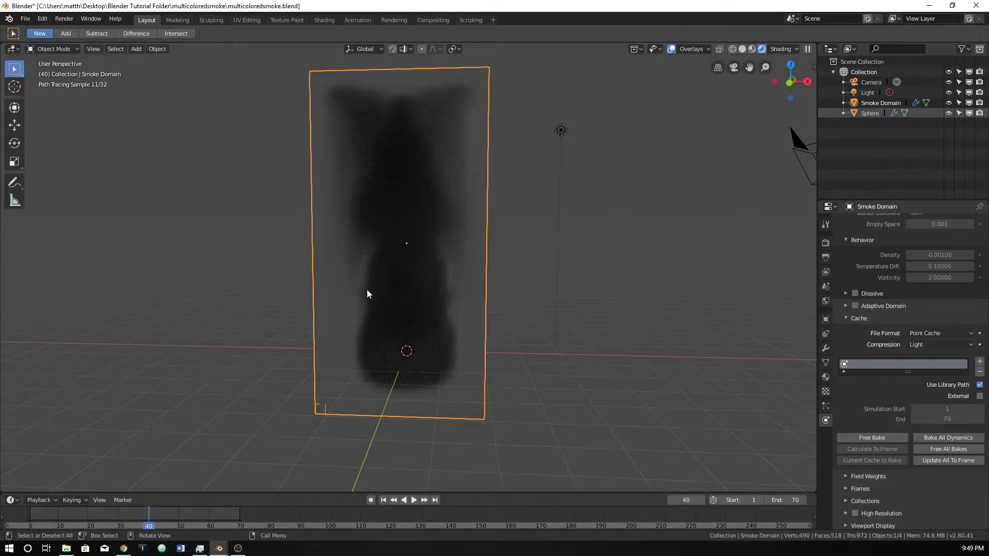
scroll(404, 382, "up", 2)
scroll(410, 376, "down", 1)
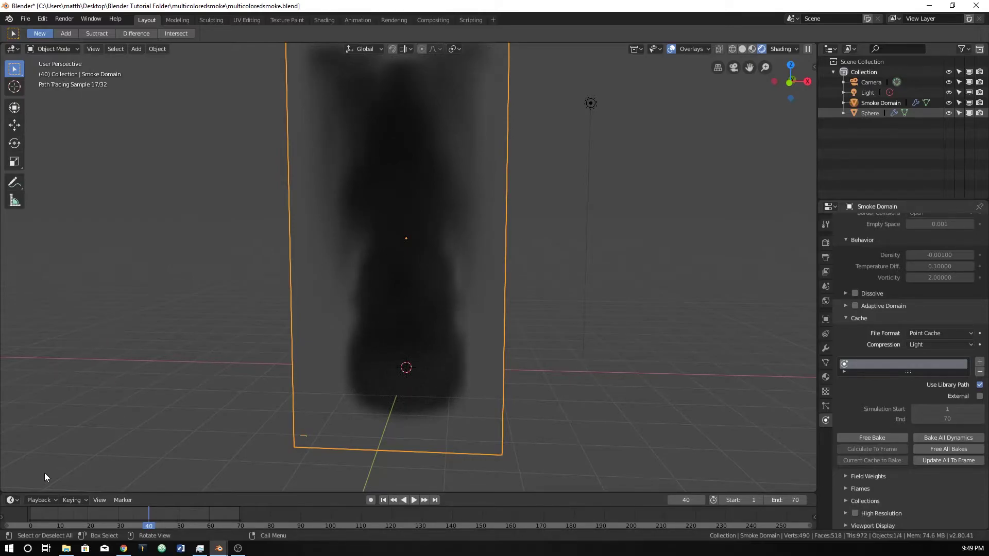
- Split off a lower area and make it a Shader Editor showing the domain's material nodes
left_click_drag(4, 490, 4, 315)
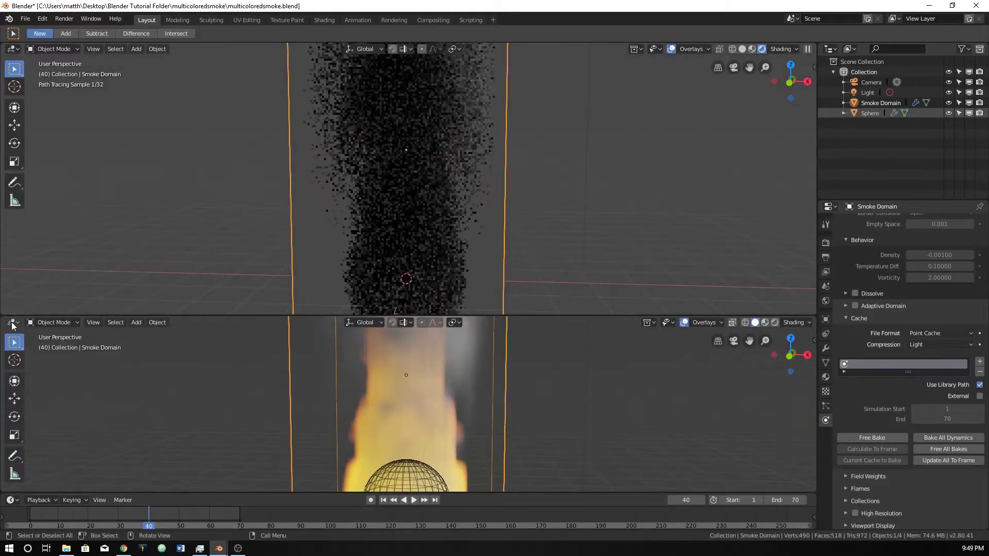
left_click(12, 322)
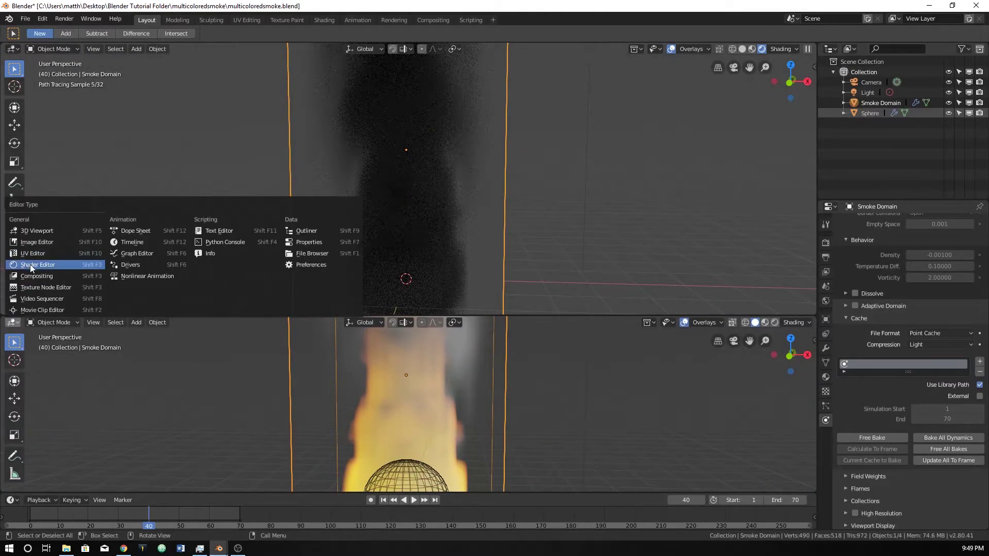
left_click(32, 265)
middle_click_drag(416, 413, 319, 384)
scroll(319, 384, "up", 2)
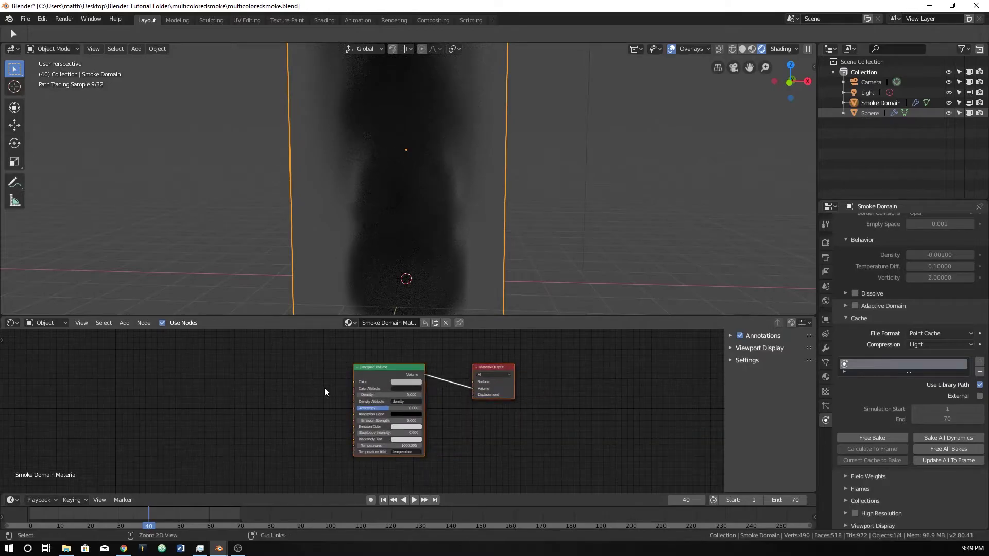
- Save the file and zoom in on the Principled Volume and Material Output nodes
key("ctrl+s")
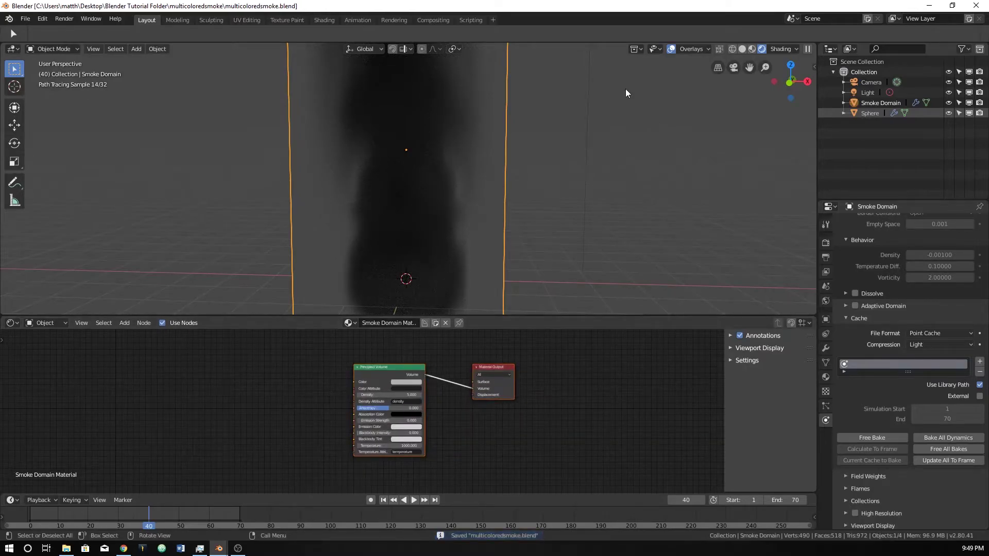
scroll(408, 403, "up", 1)
middle_click_drag(408, 403, 368, 400)
scroll(368, 399, "up", 1)
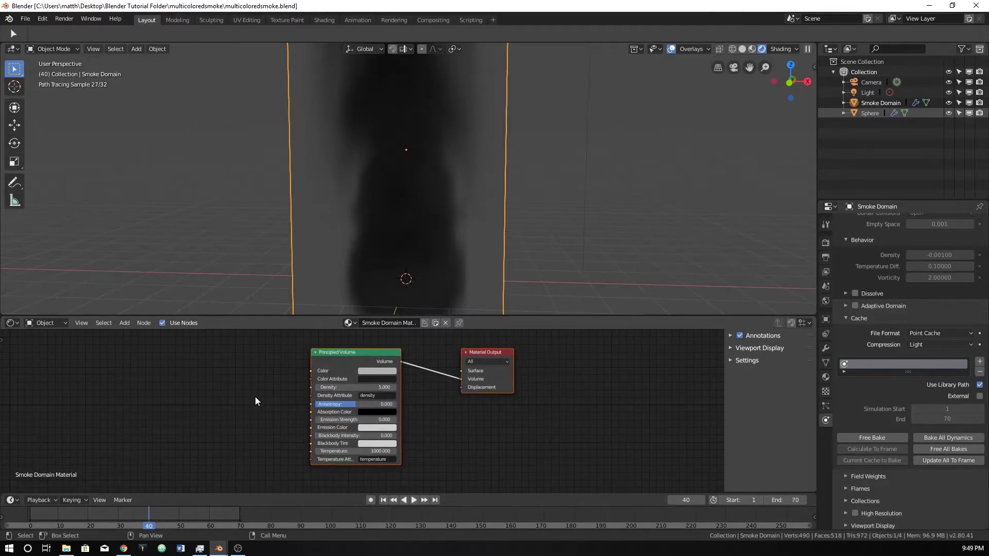
scroll(249, 397, "up", 2)
middle_click_drag(243, 398, 246, 400)
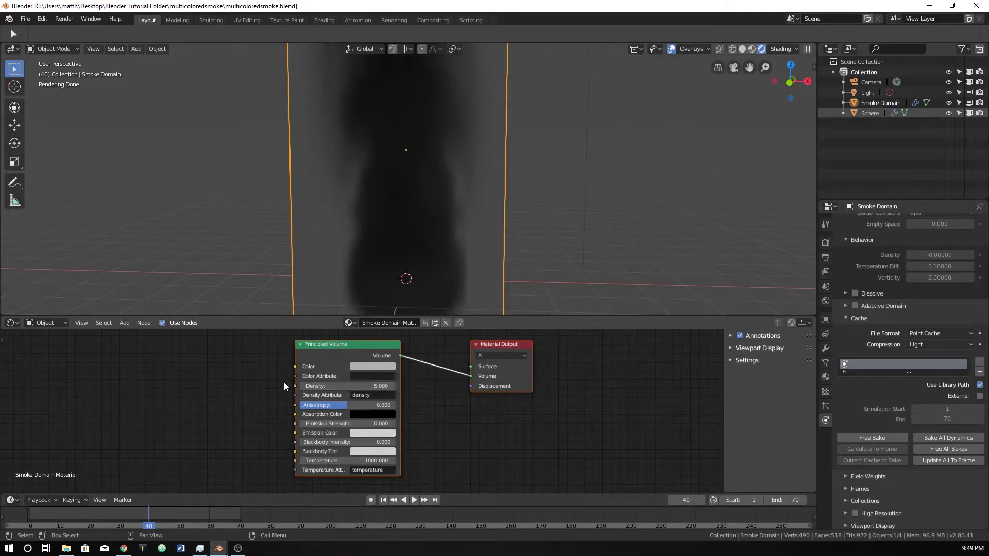
- Add an Attribute node reading 'flame' to the left of the shader
key("shift+a")
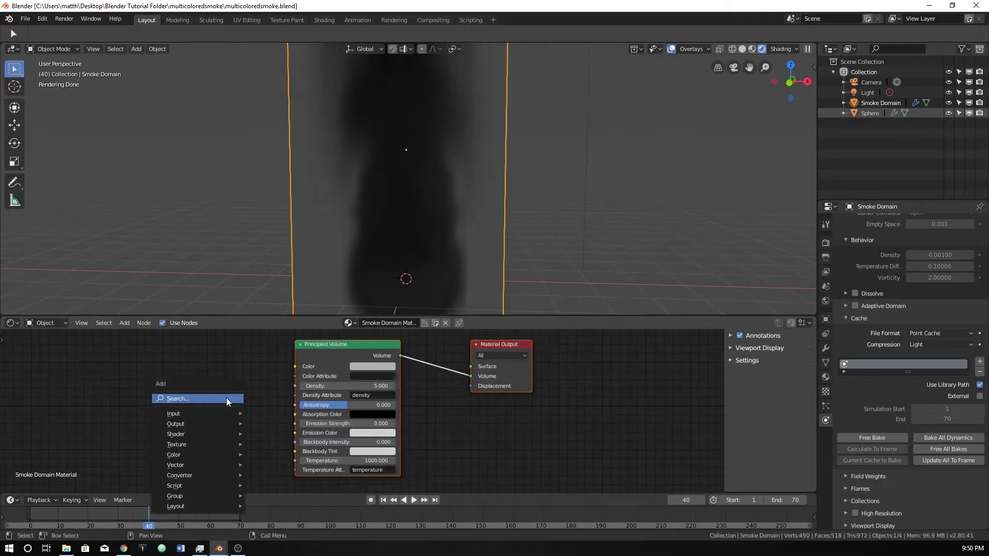
type("attr")
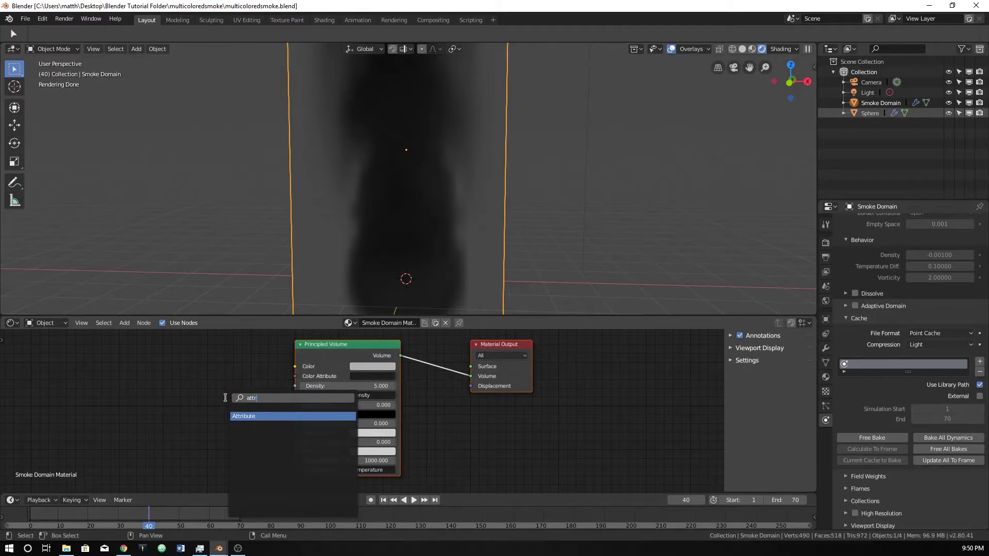
key("Return")
left_click(116, 370)
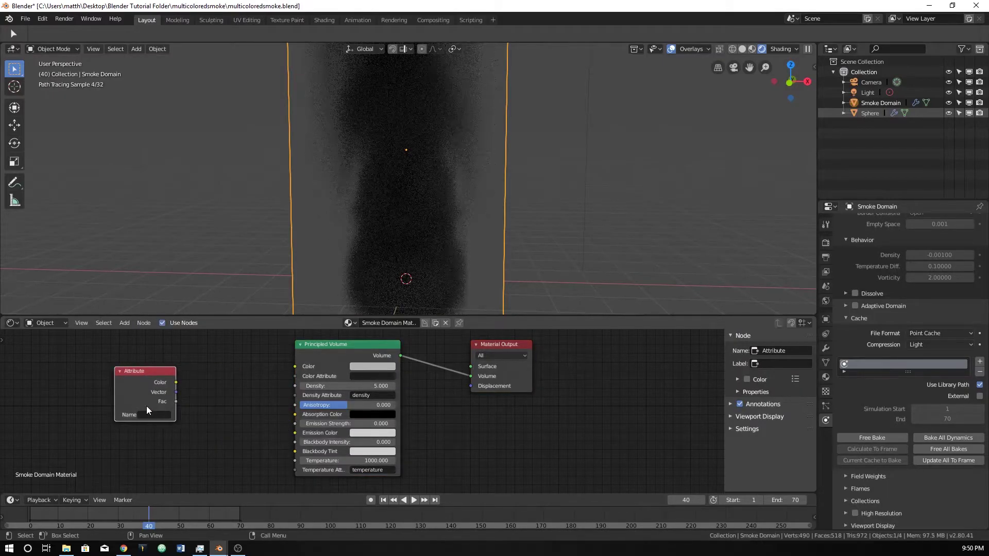
type("flame")
key("Return")
left_click_drag(172, 369, 294, 366)
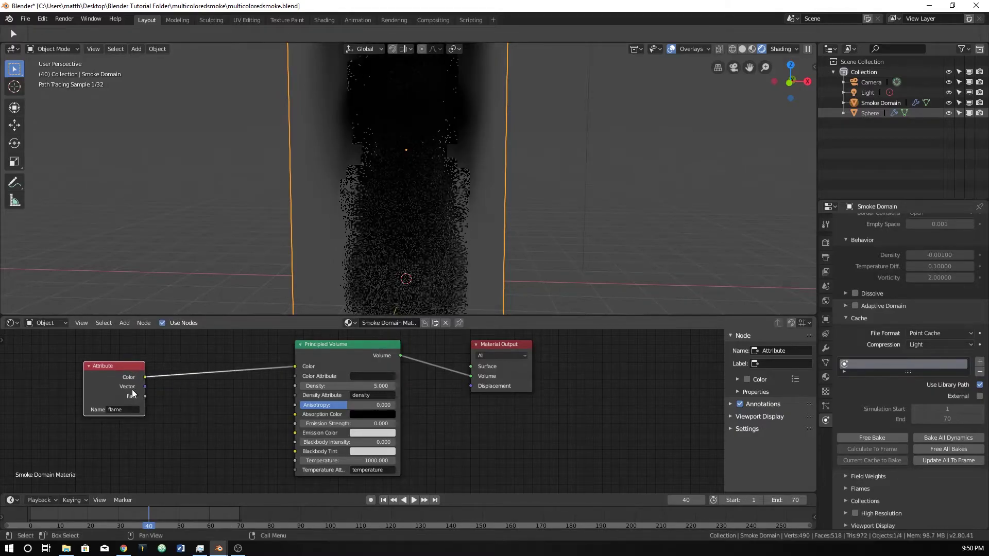
- Insert a ColorRamp between the Attribute node and the Principled Volume's Color
key("shift+a")
left_click(186, 390)
type("colorr")
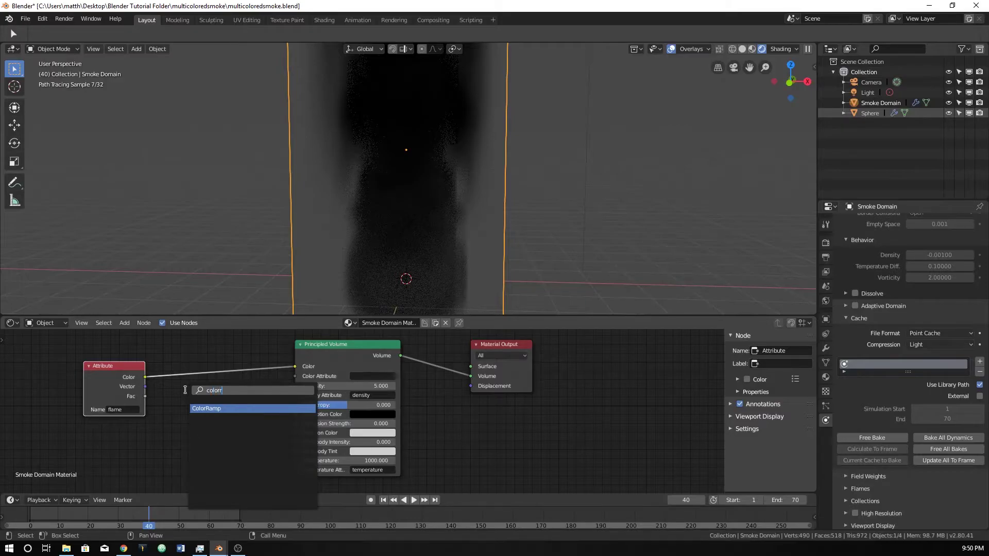
key("Return")
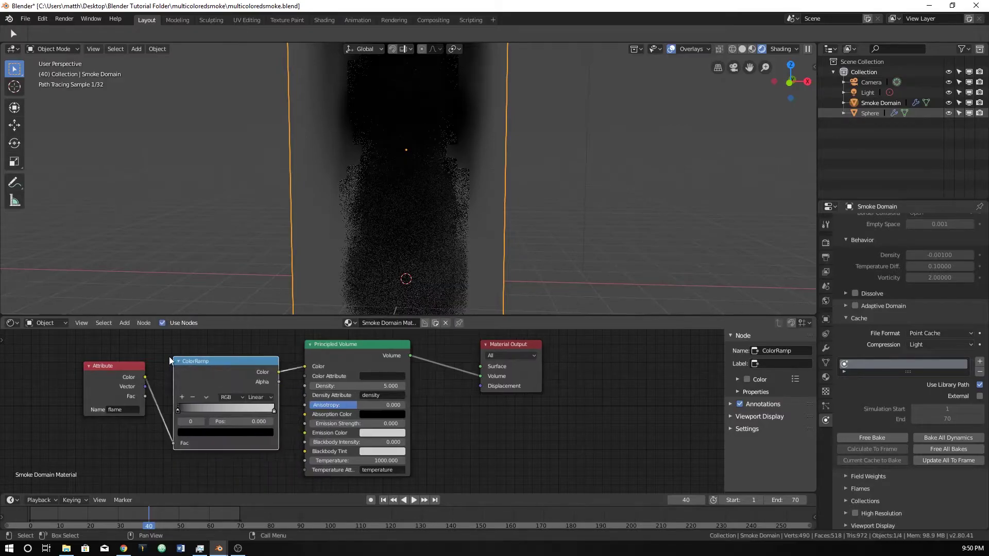
left_click_drag(201, 363, 206, 355)
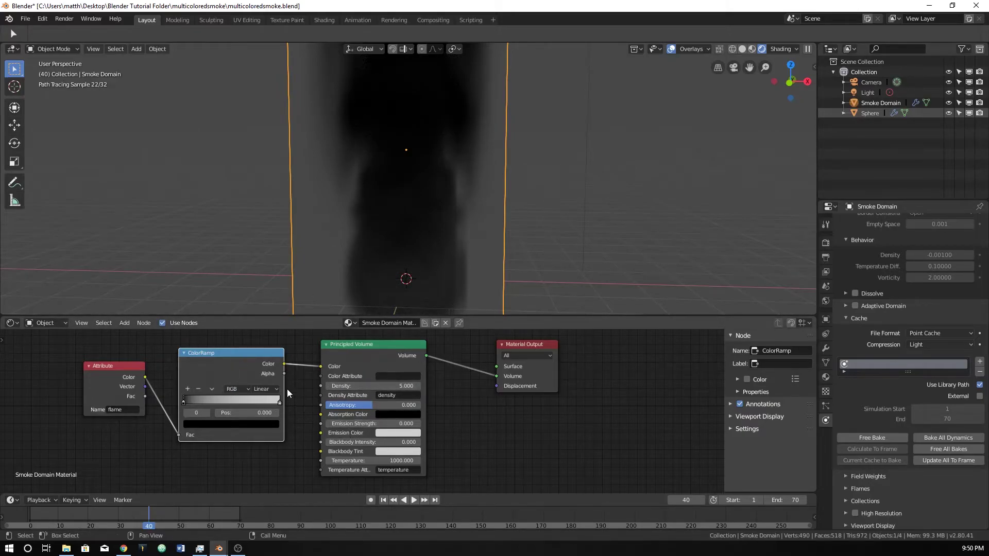
- Lighten the absorption colour to grey and make the ColorRamp's black stop pale warm pink
left_click(394, 415)
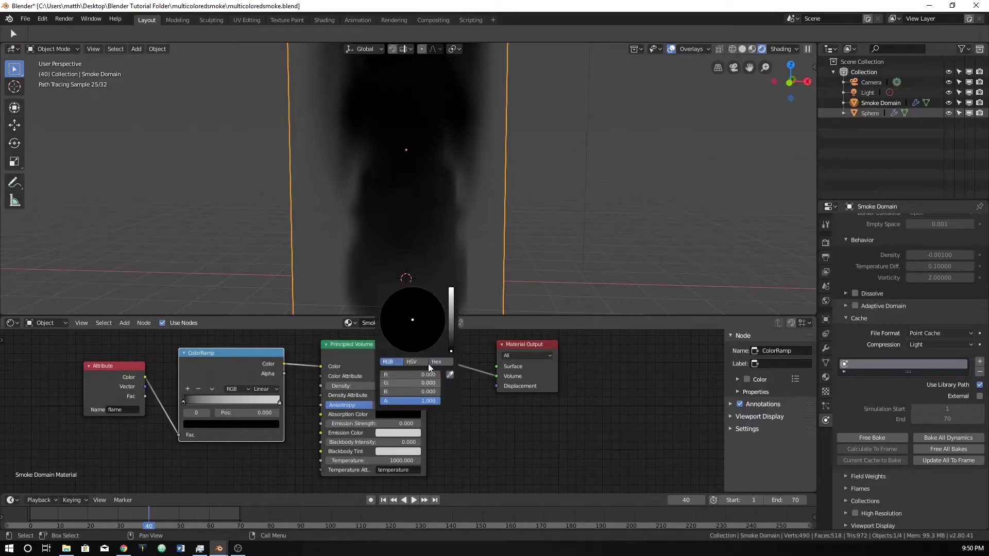
left_click_drag(449, 321, 451, 352)
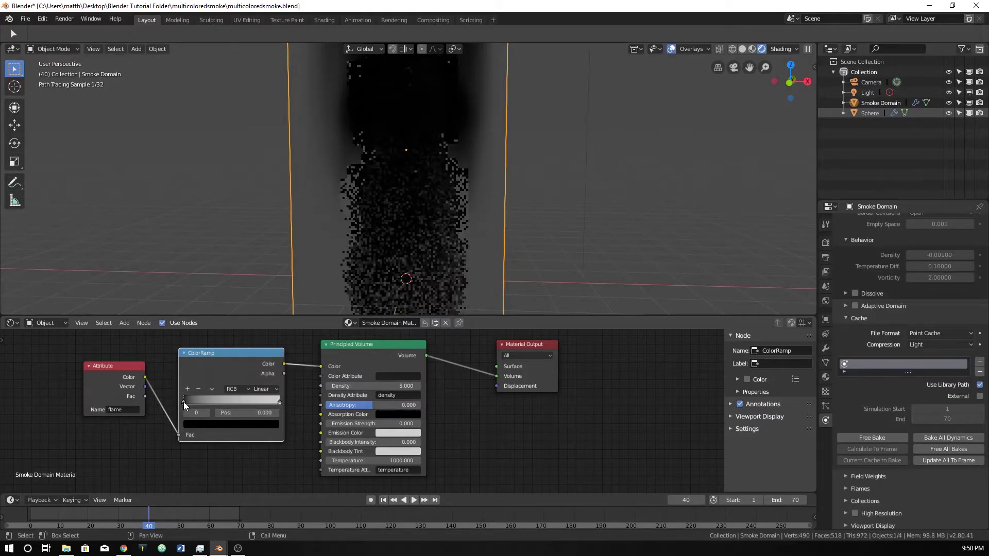
left_click(194, 426)
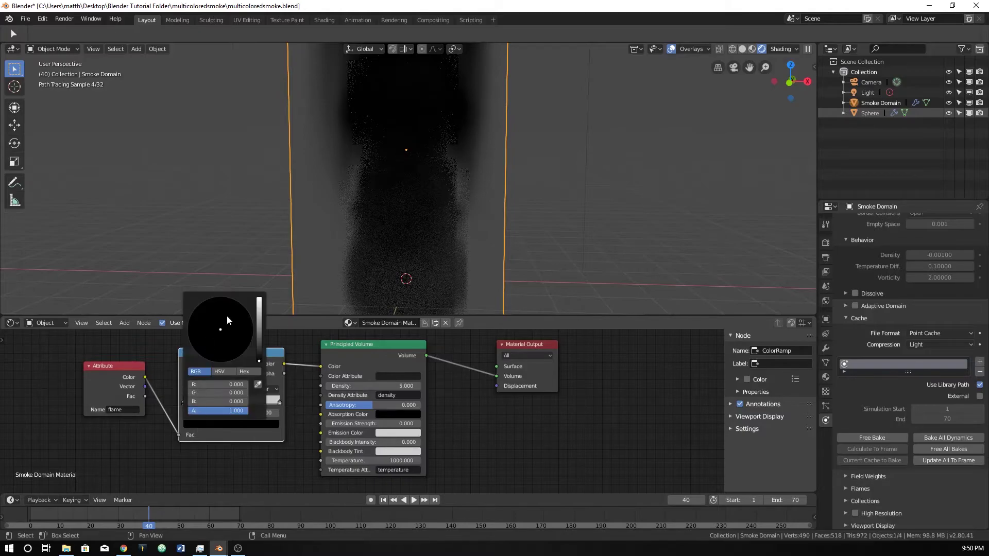
left_click_drag(260, 323, 259, 298)
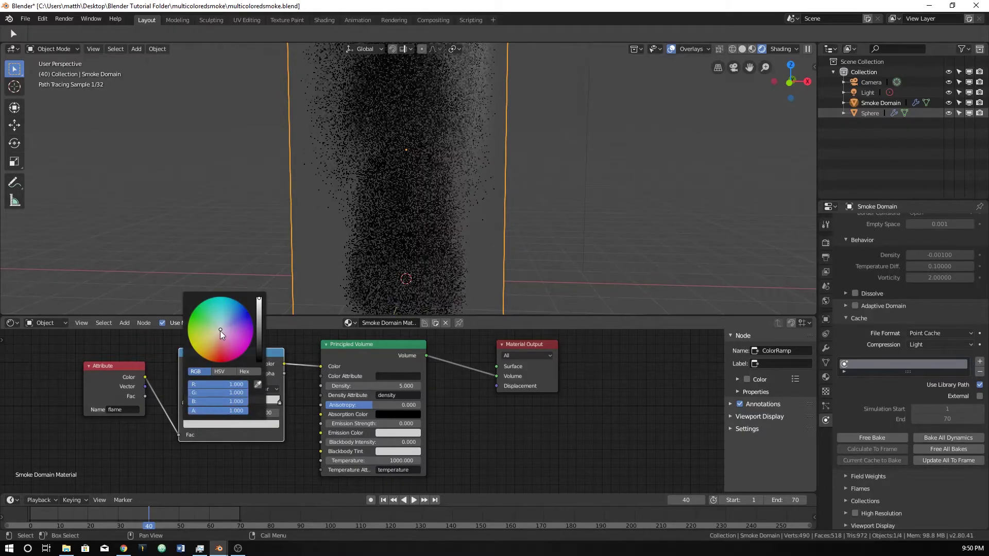
left_click_drag(220, 330, 219, 333)
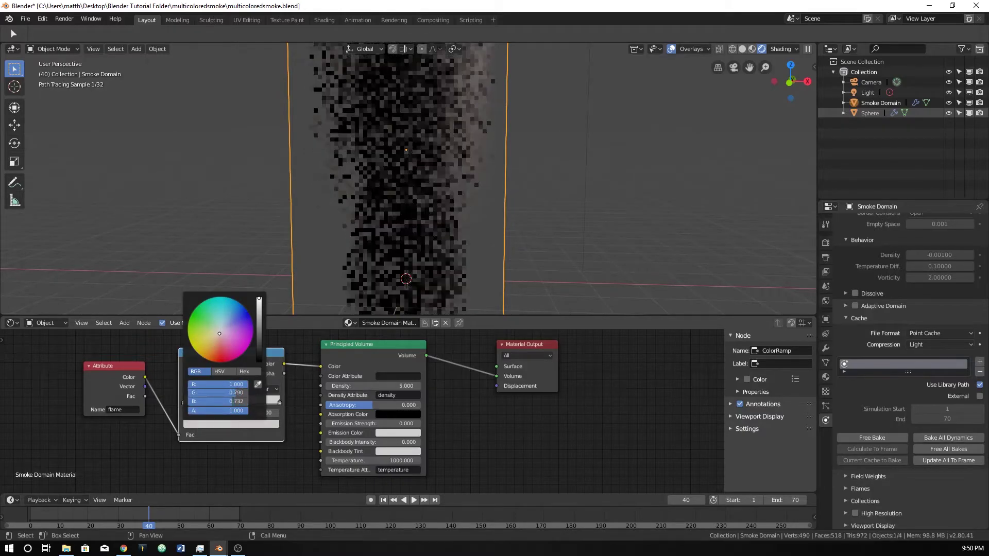
- Set the ColorRamp's right stop to bright blue (R 0.249, G 0.383, B 1.0)
left_click(279, 403)
left_click(232, 424)
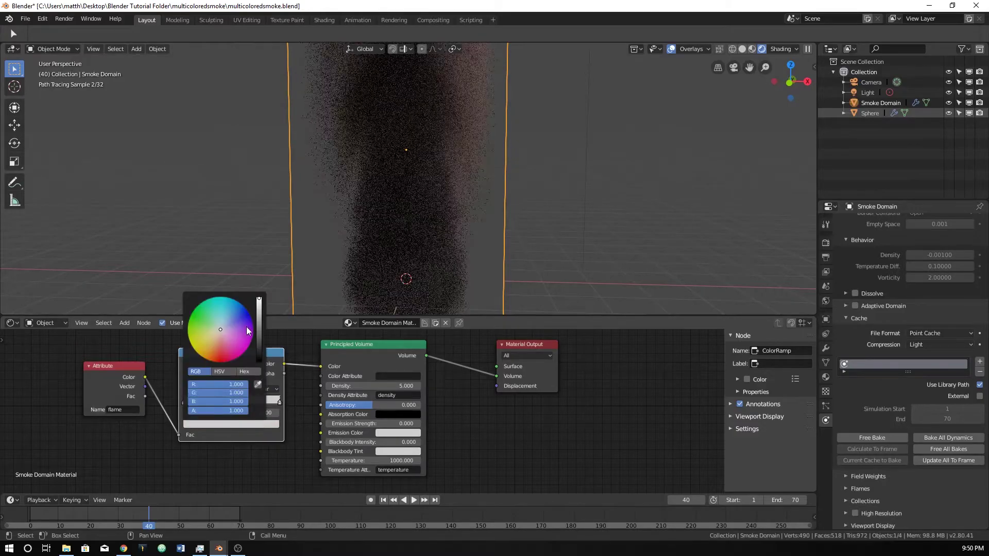
left_click(228, 323)
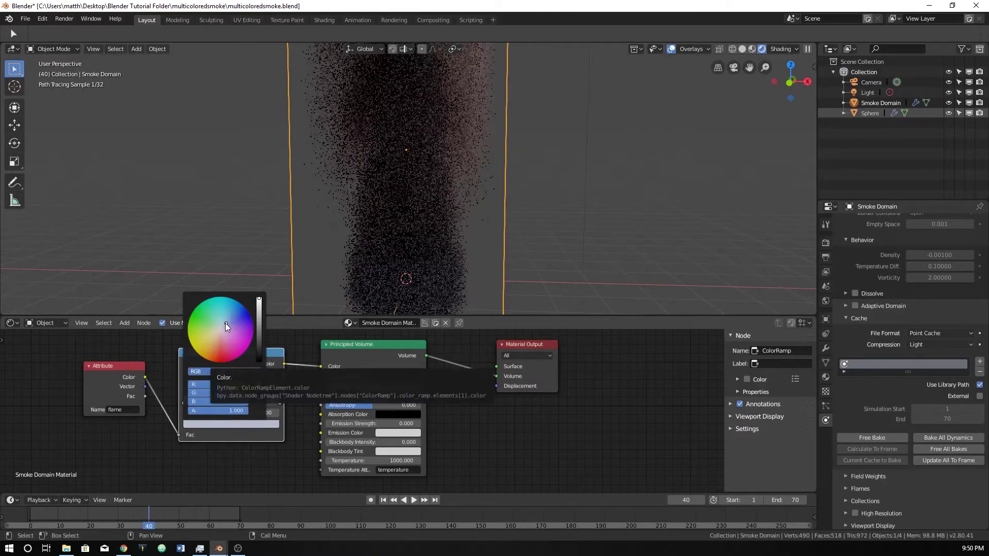
left_click_drag(227, 323, 214, 322)
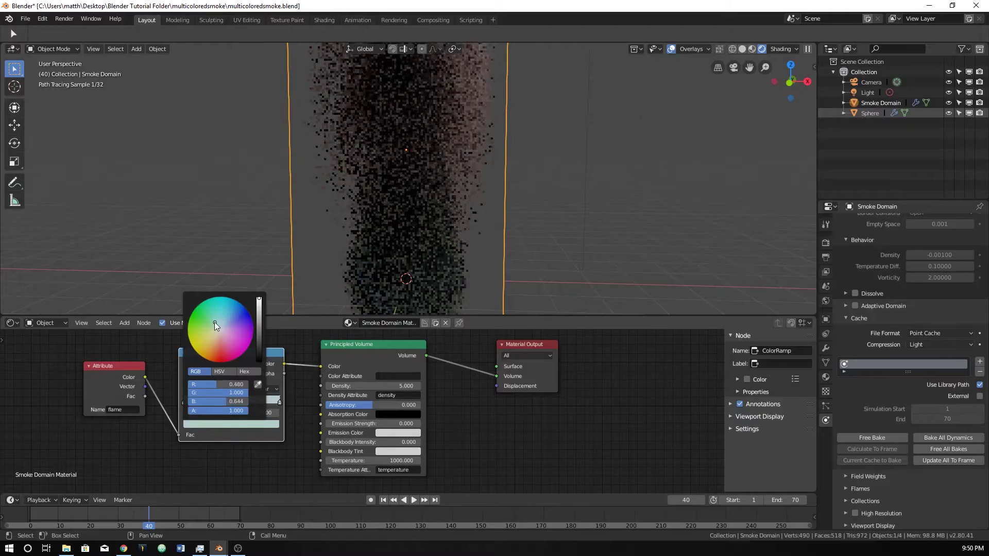
left_click(230, 319)
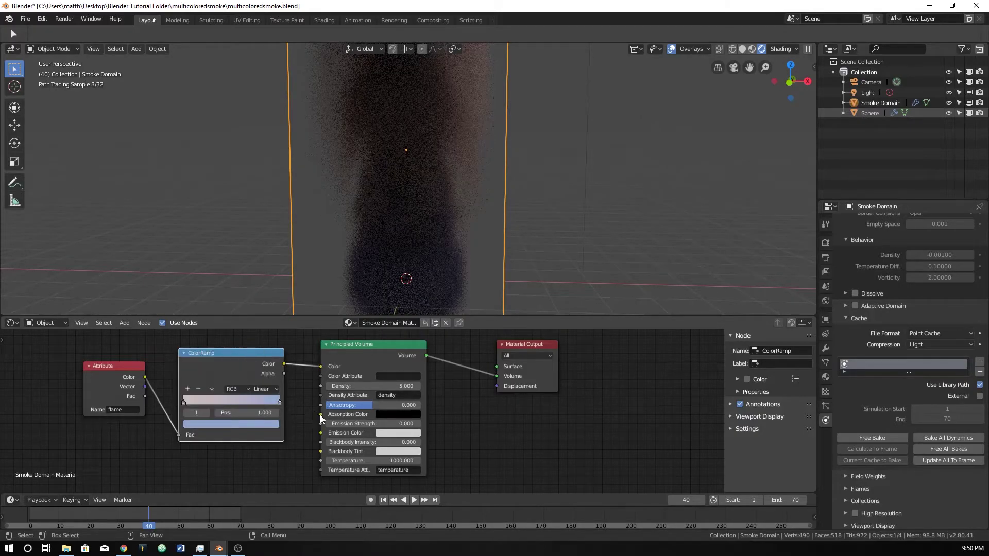
mouse_move(458, 253)
middle_mouse_down()
mouse_move(438, 251)
mouse_move(455, 238)
mouse_move(463, 248)
middle_mouse_up()
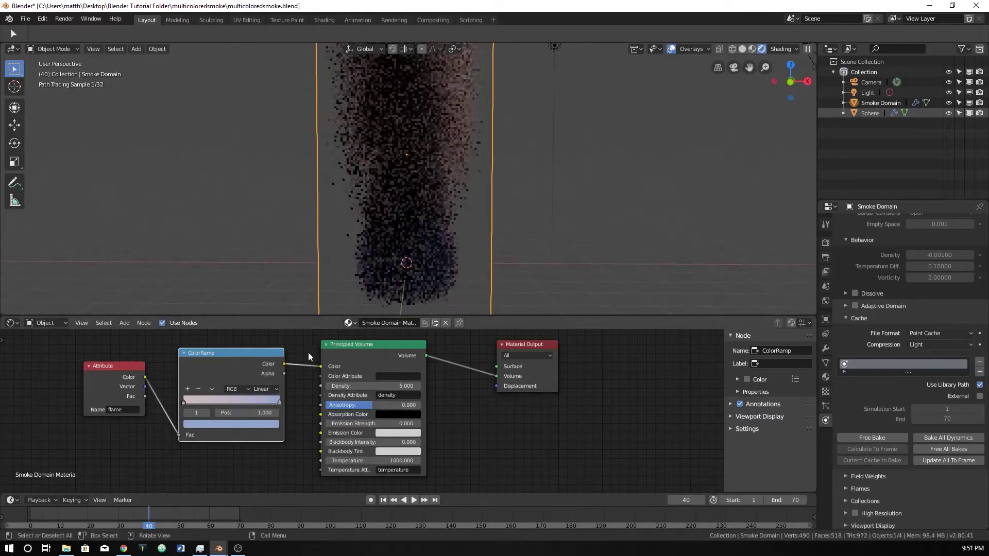
middle_click_drag(290, 388, 262, 395)
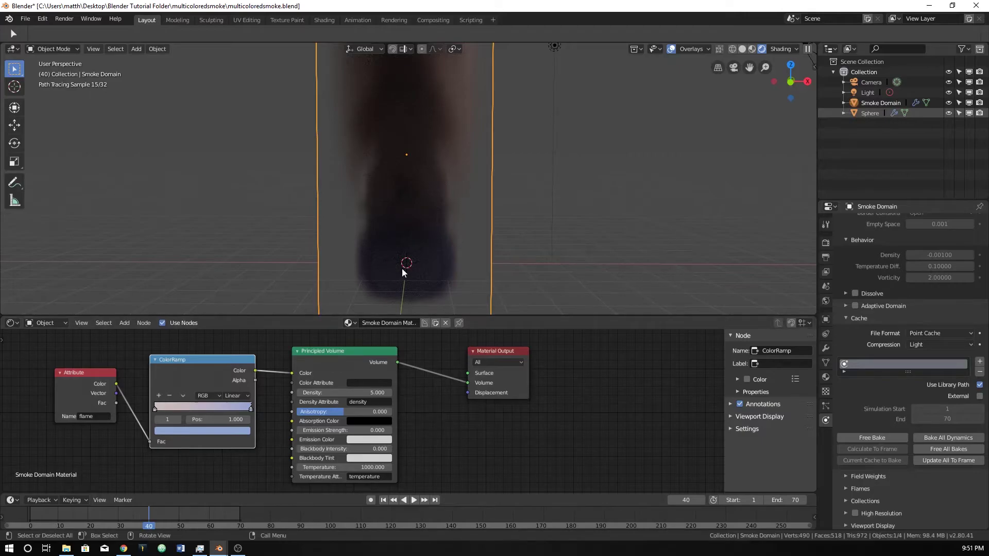
left_click(372, 439)
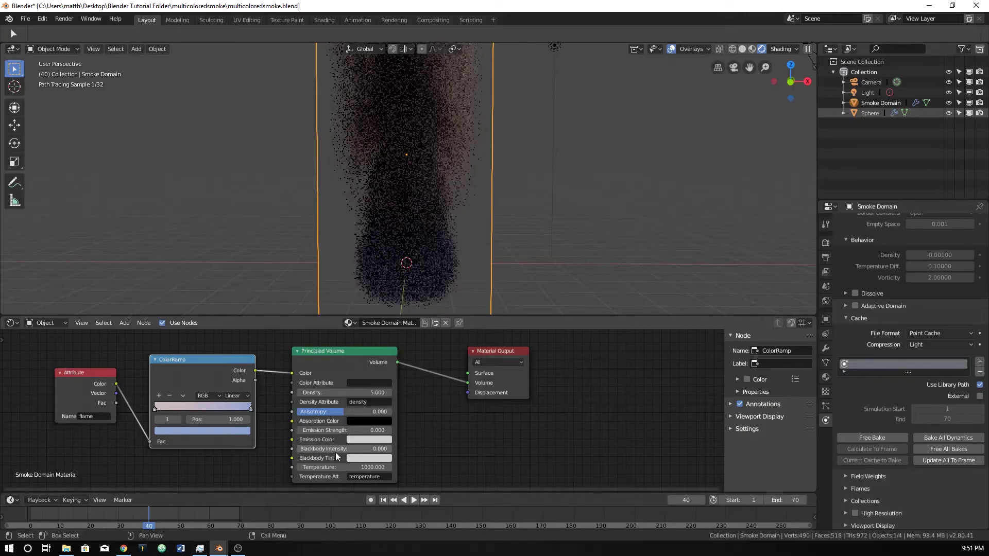
mouse_move(330, 428)
left_mouse_down()
mouse_move(361, 428)
mouse_move(329, 429)
left_mouse_up()
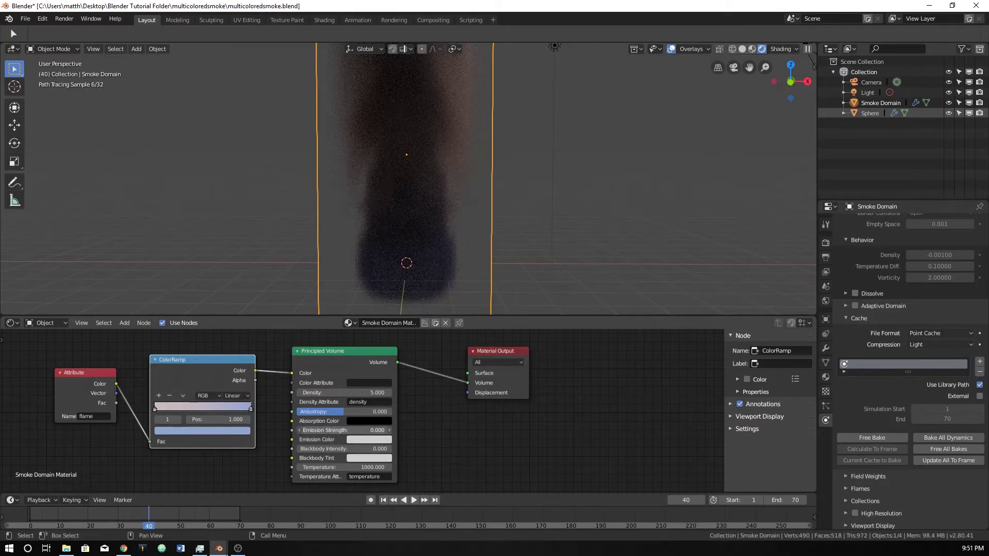
left_click_drag(342, 430, 360, 429)
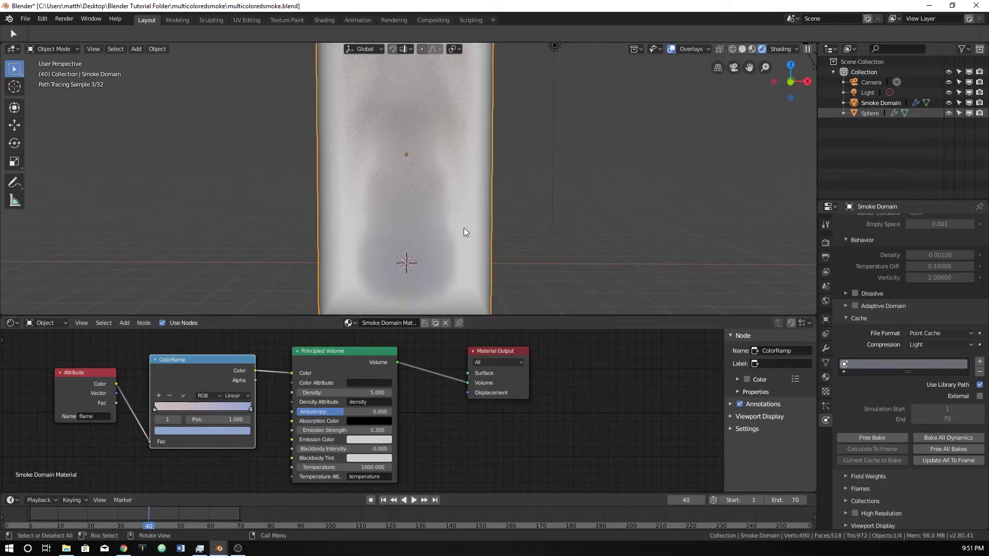
left_click_drag(116, 402, 295, 430)
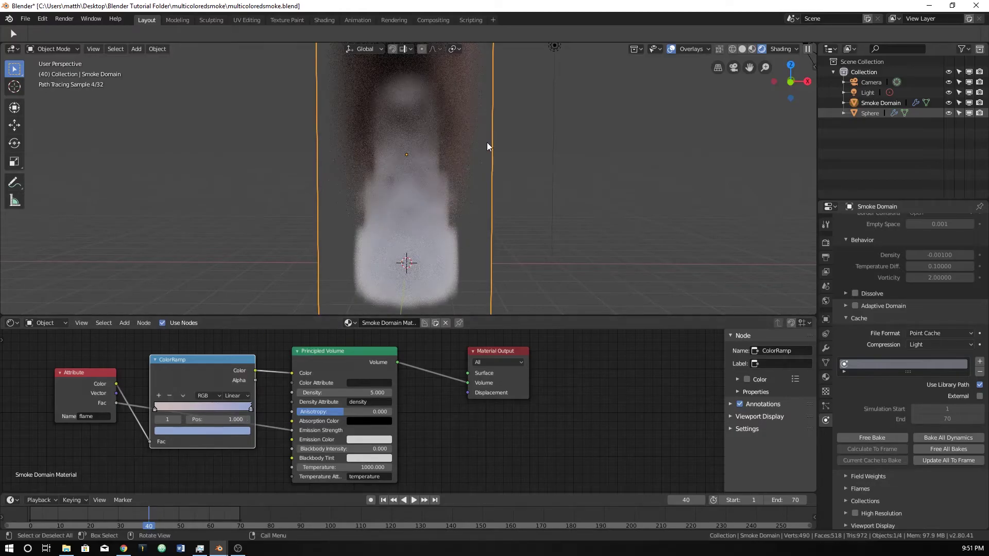
left_click_drag(292, 429, 132, 457)
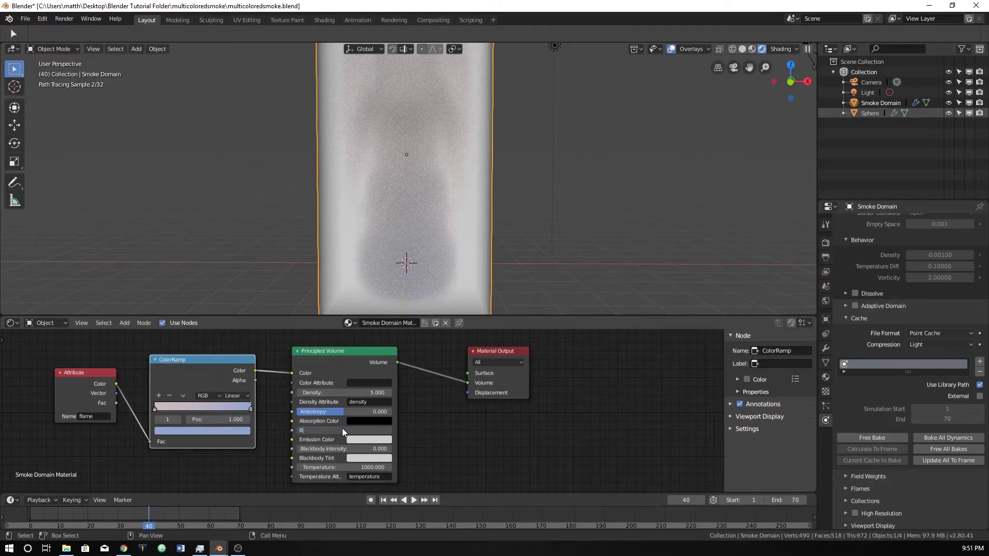
key("BackSpace")
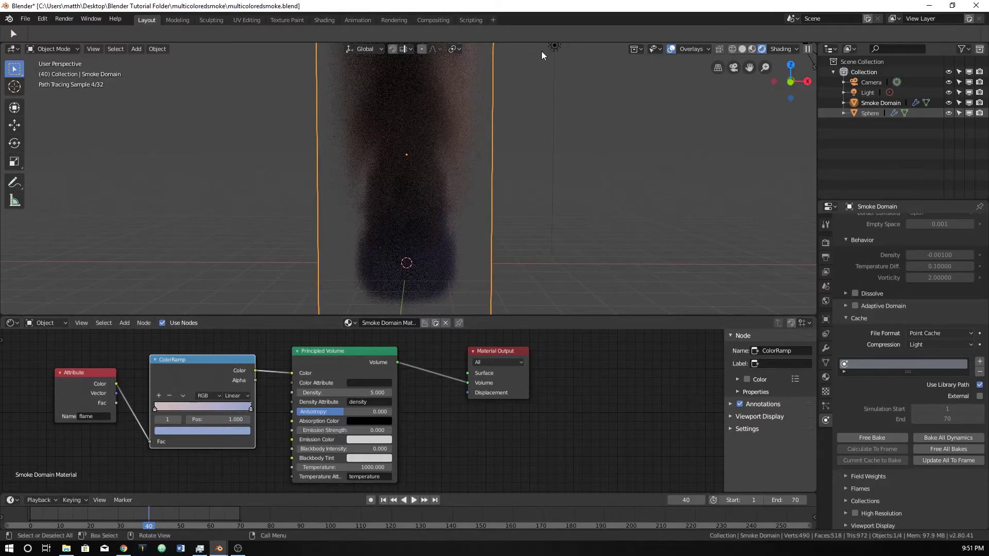
- Select the original light and move it lower in the scene
left_click(557, 47)
key("g")
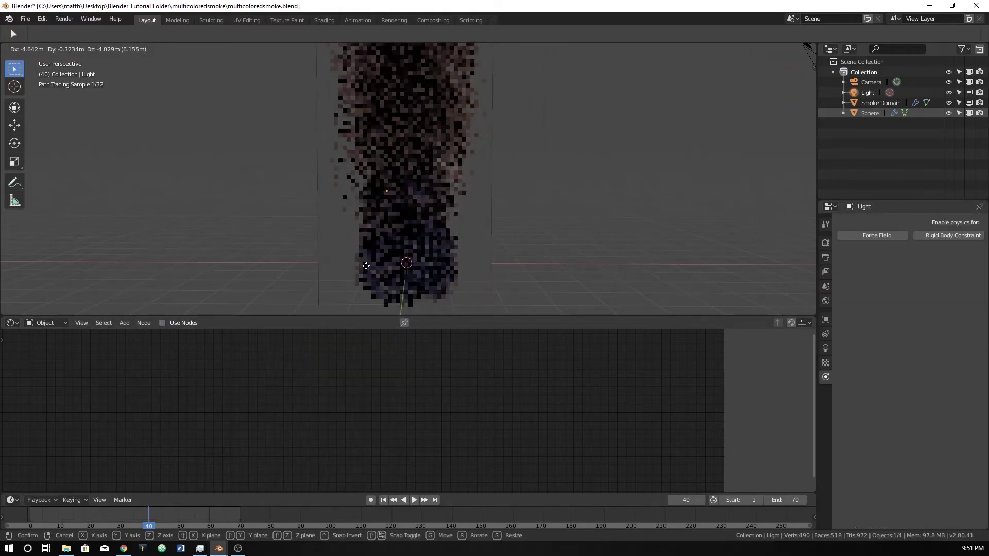
right_click(245, 141)
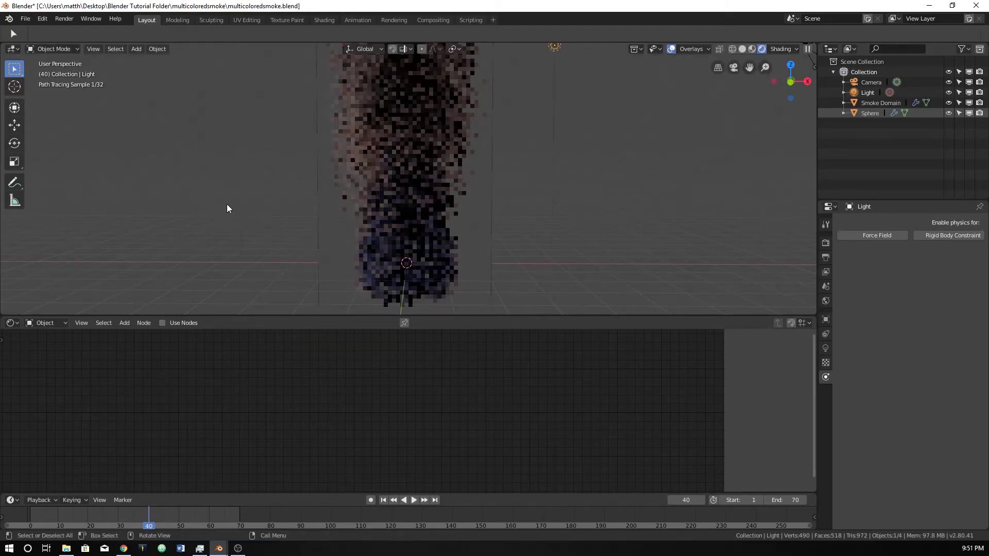
middle_click_drag(227, 204, 319, 212)
scroll(319, 212, "down", 3)
key("g")
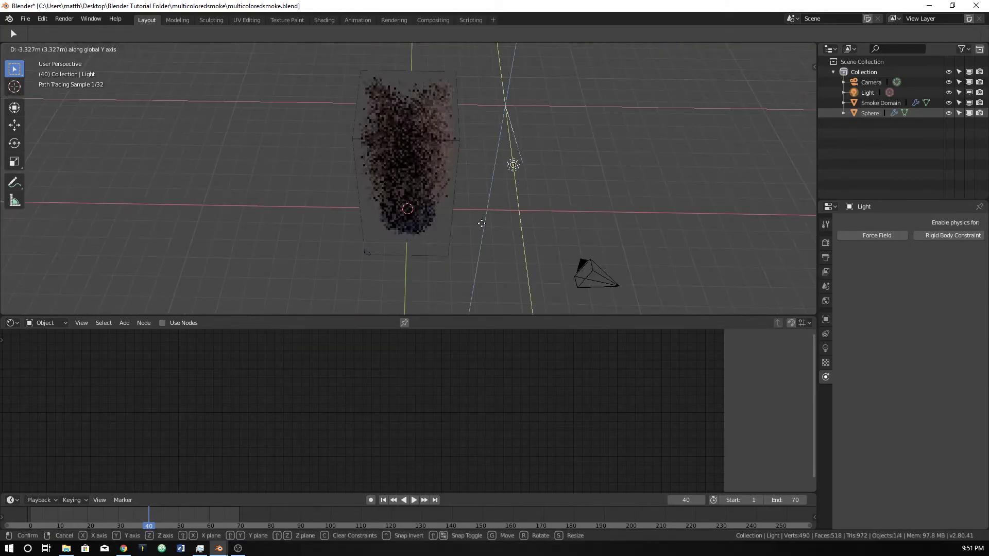
left_click(501, 233)
- Duplicate the light as Light.001 left of the smoke domain, then view through the camera
key("shift+d")
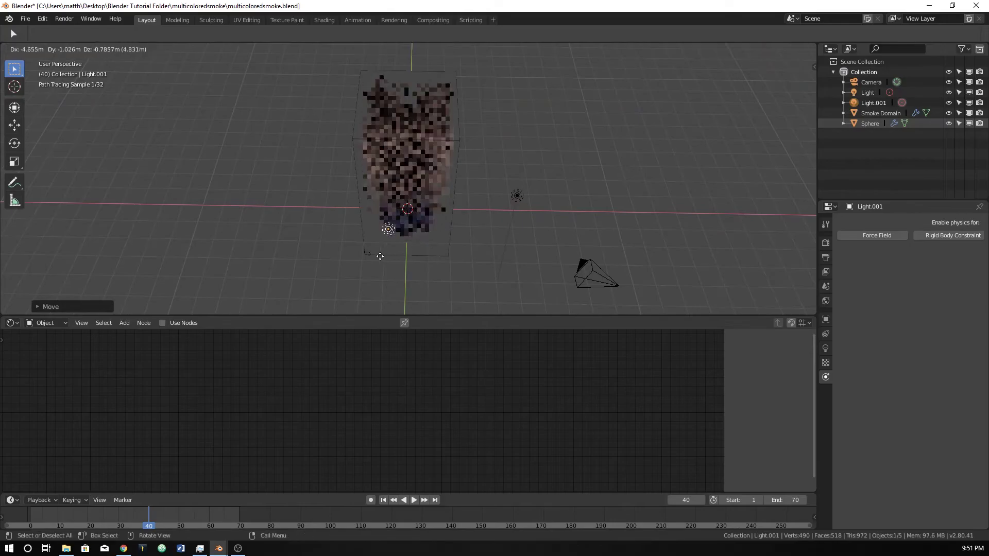
left_click(345, 258)
key("KP_0")
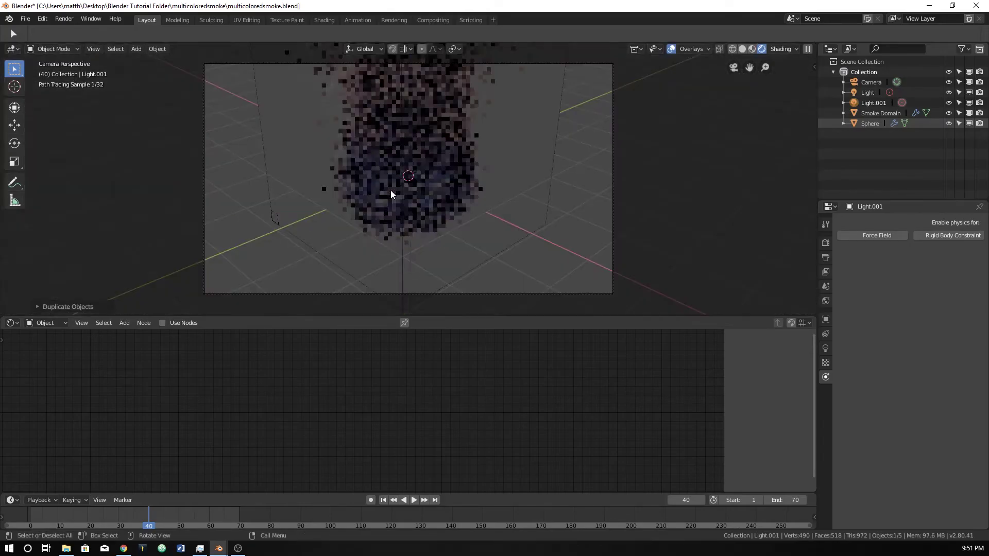
- Select the camera and move it twice so the smoke column is centred with both lights visible
key("KP_1")
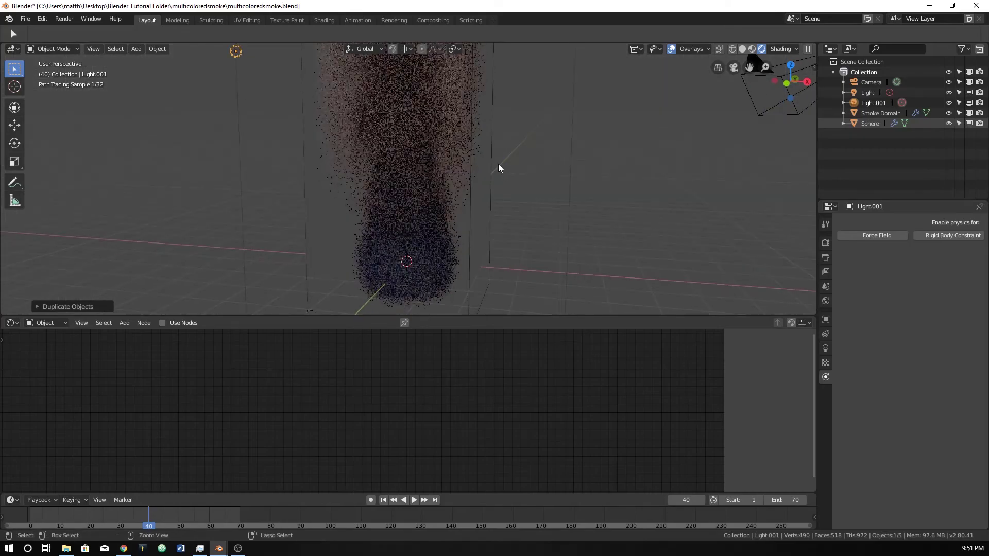
key("KP_0")
right_click(502, 63)
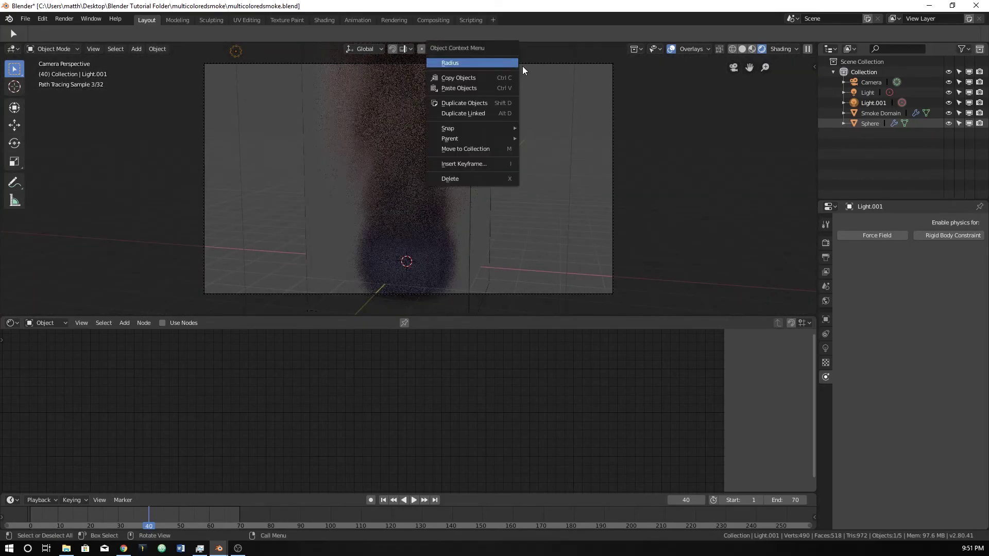
left_click(542, 64)
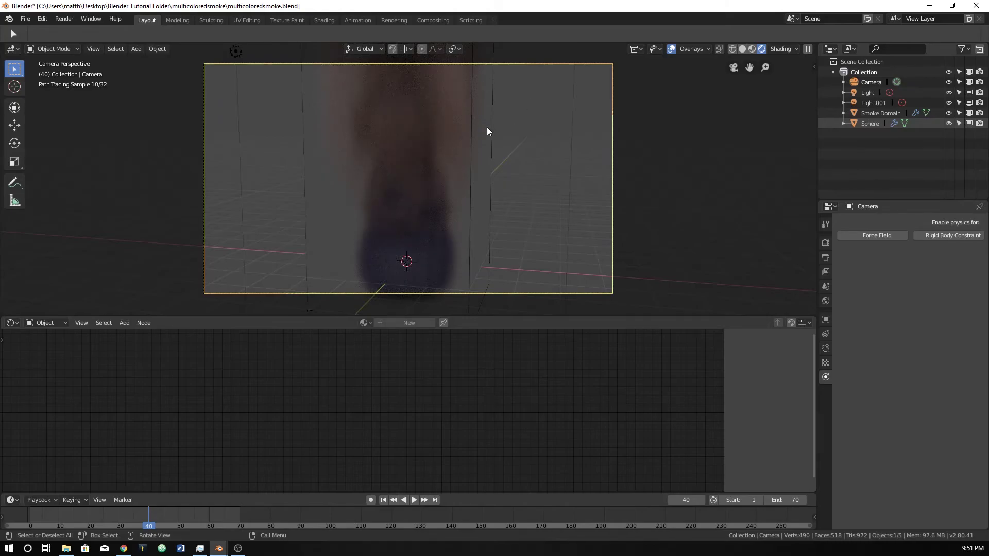
key("g")
left_click(490, 220)
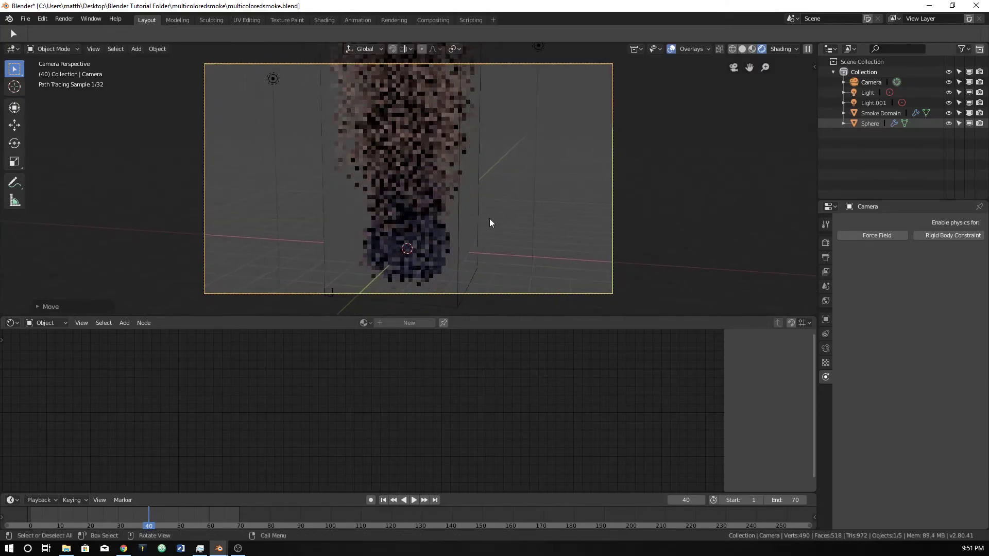
key("g")
left_click(491, 201)
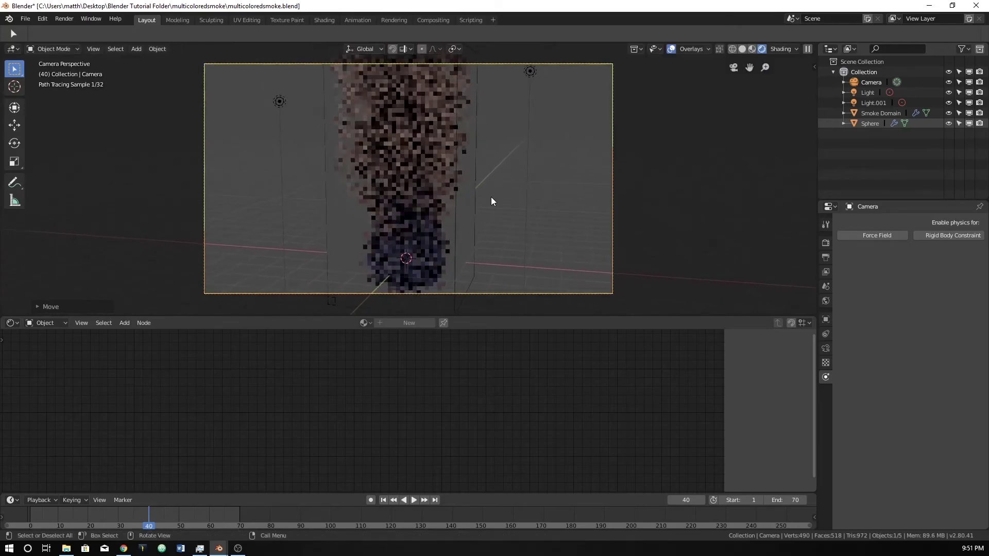
middle_click_drag(427, 171, 498, 199)
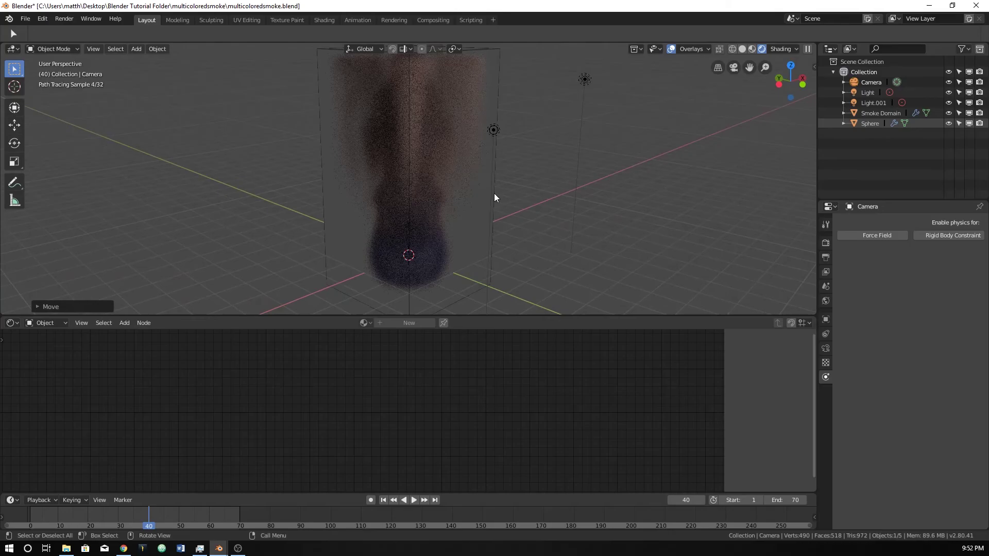
key("KP_0")
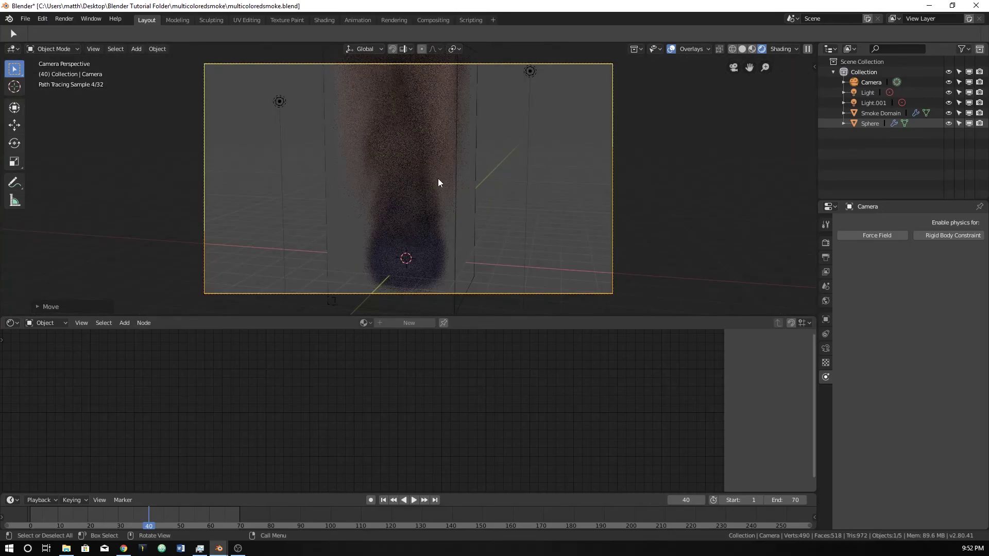
- Render frame 40 of the coloured smoke from the camera with F12
key("F12")
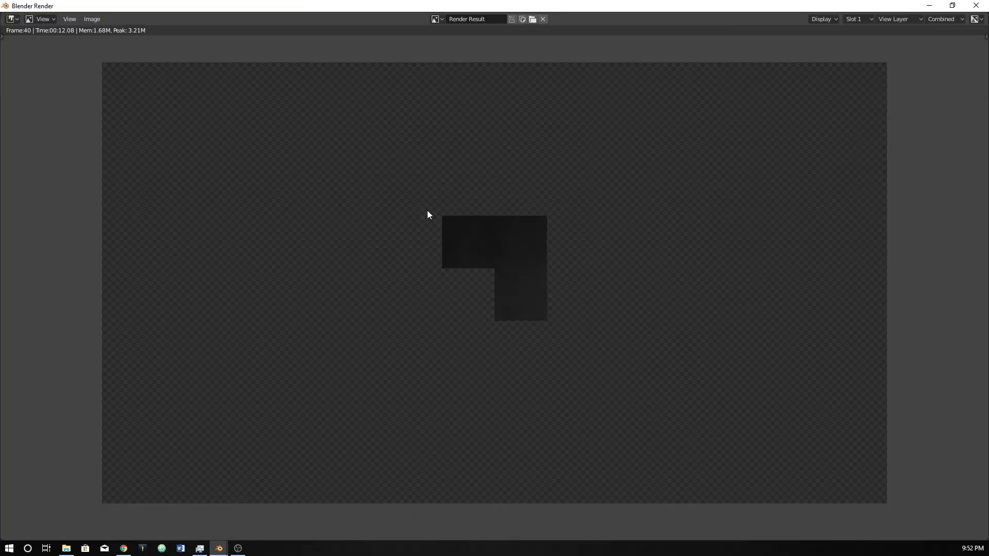